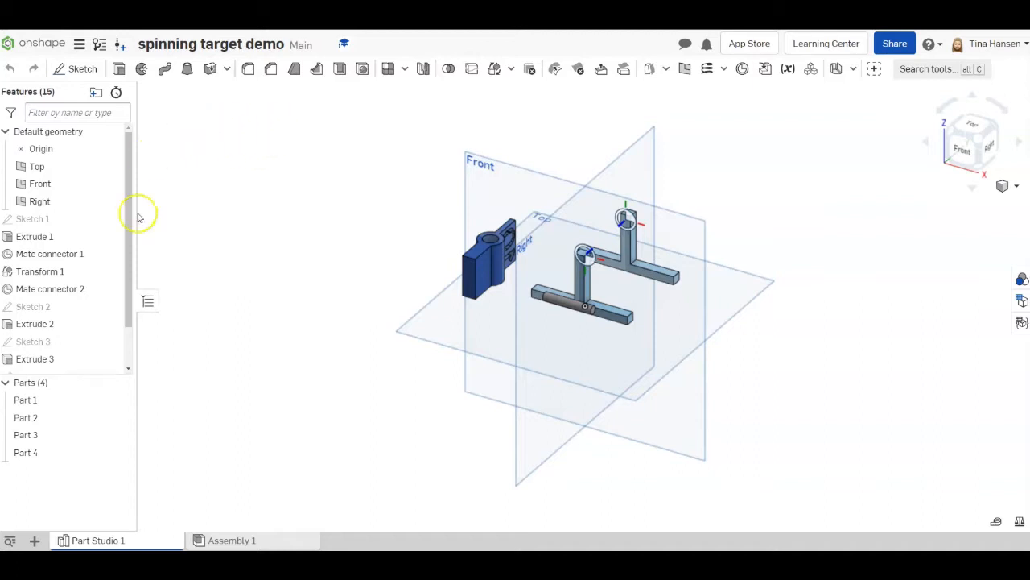
# - Insert Part 1, Part 2, Part 3 and Part 4 from Part Studio 1 into Assembly 1
pyautogui.moveTo(252, 544)
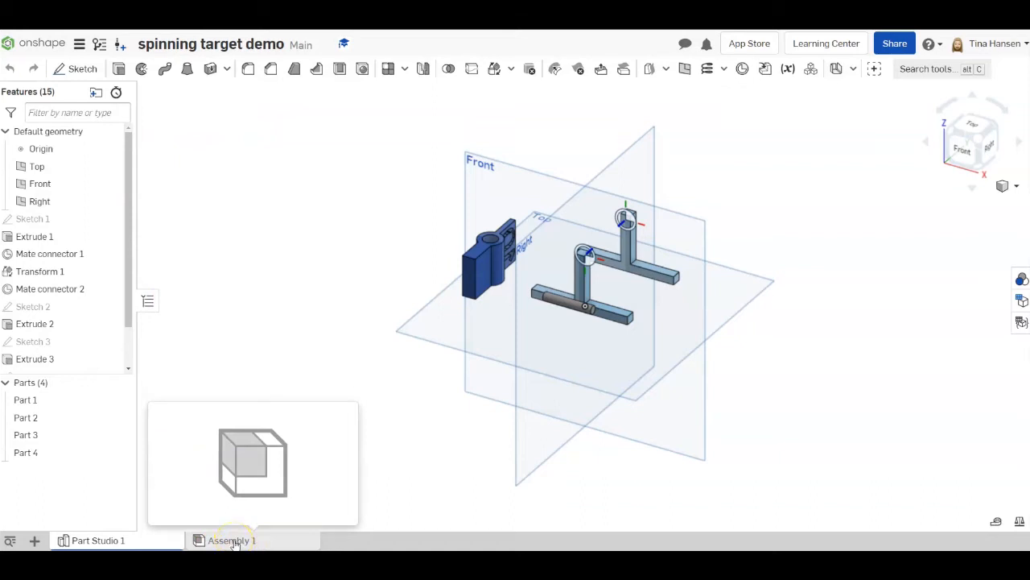
pyautogui.click(196, 540)
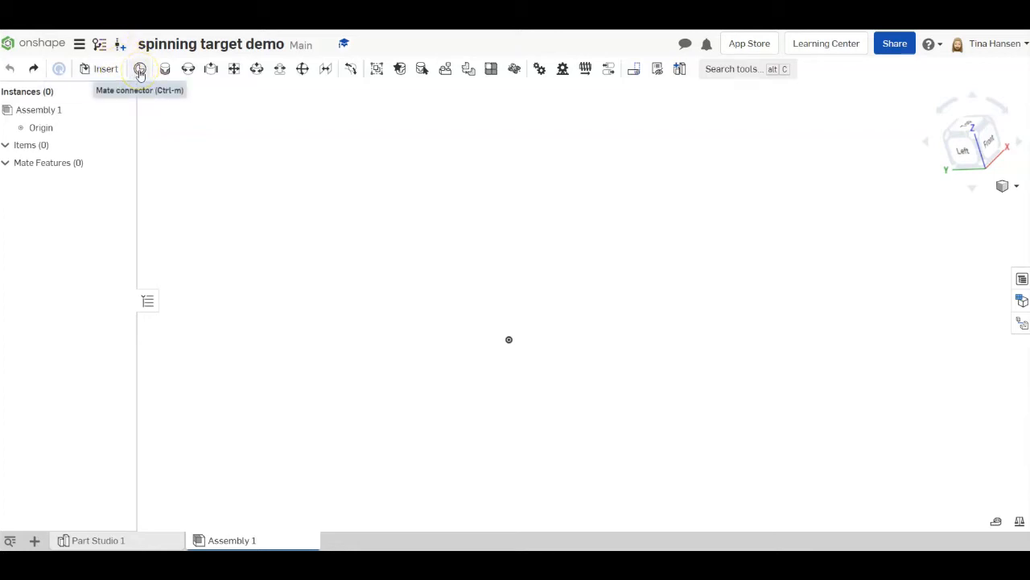
pyautogui.moveTo(139, 73)
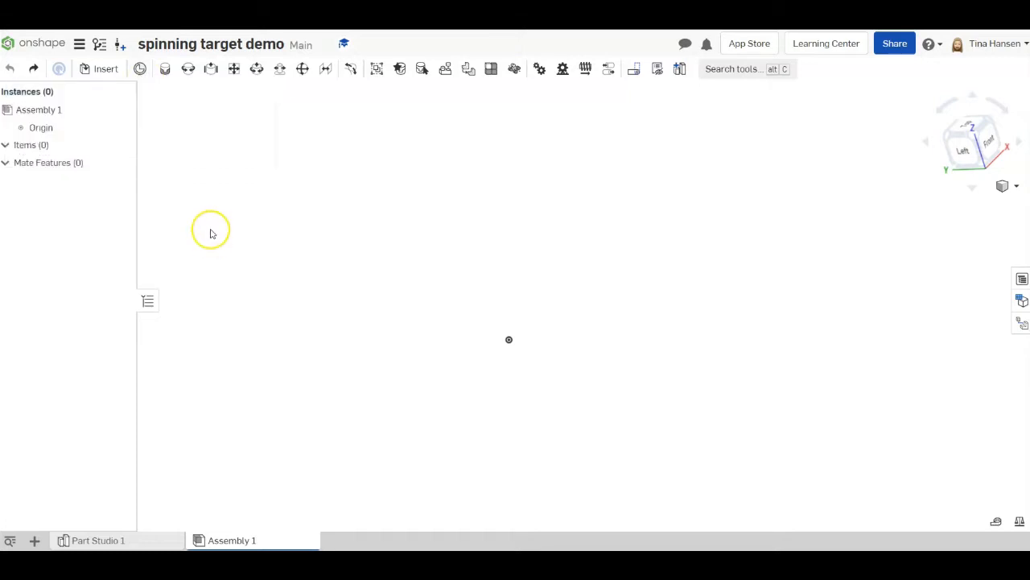
pyautogui.click(106, 71)
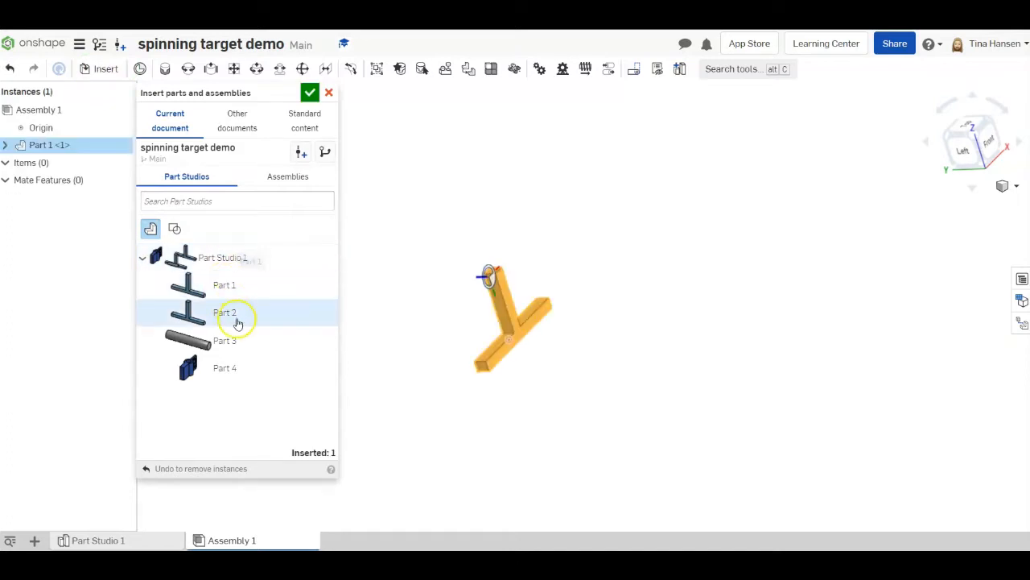
pyautogui.click(226, 340)
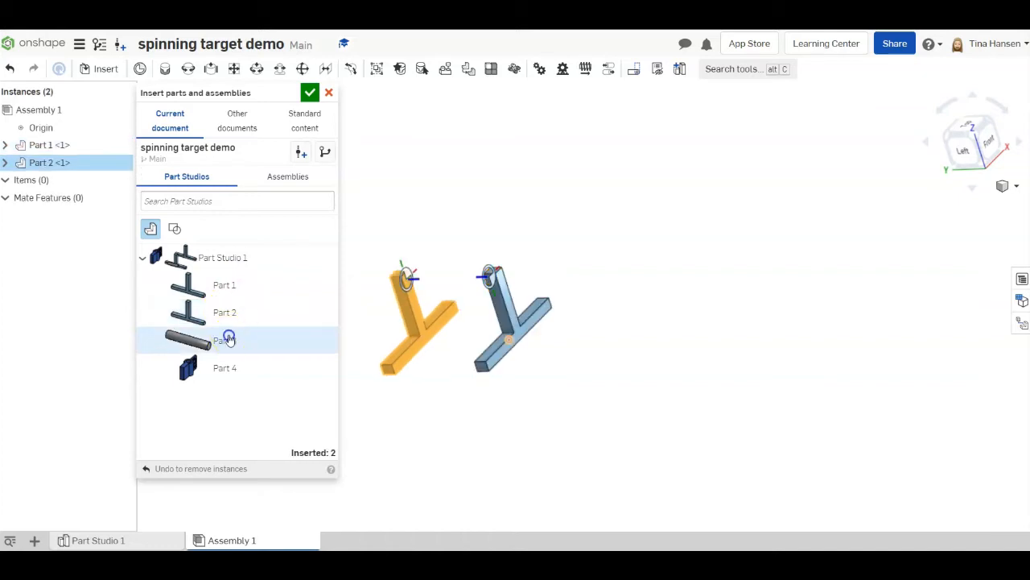
pyautogui.click(227, 366)
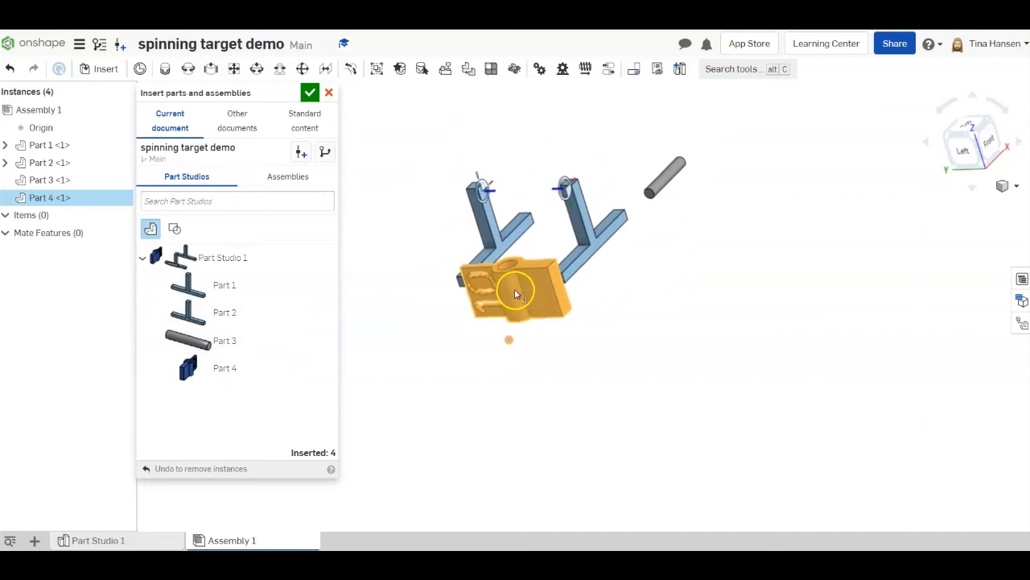
pyautogui.click(519, 292)
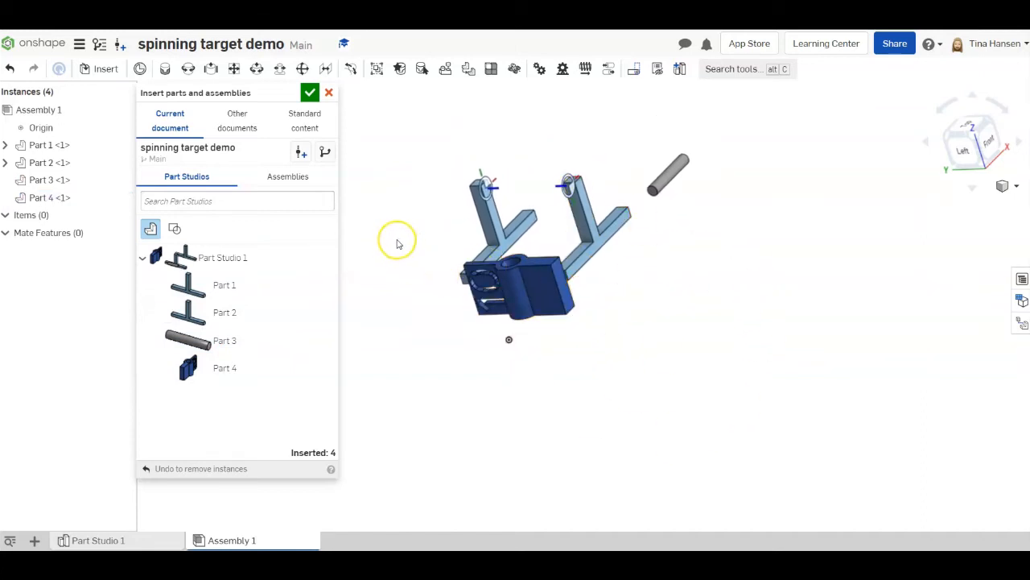
pyautogui.click(311, 93)
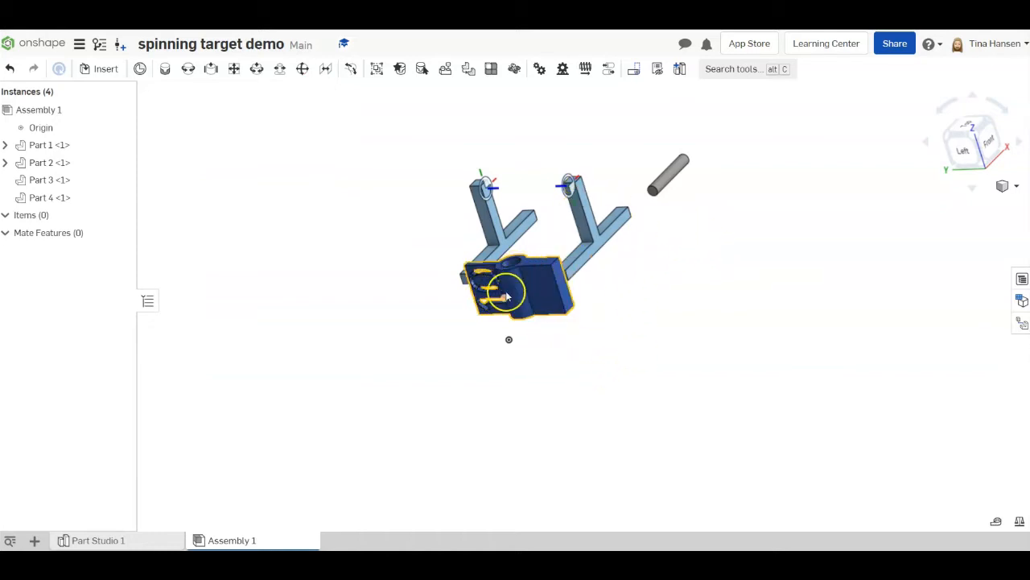
# - Move the blue target (Part 4) down about 59 mm, clear of the stands, and rotate it about 115 degrees so it stands upright
pyautogui.click(542, 290)
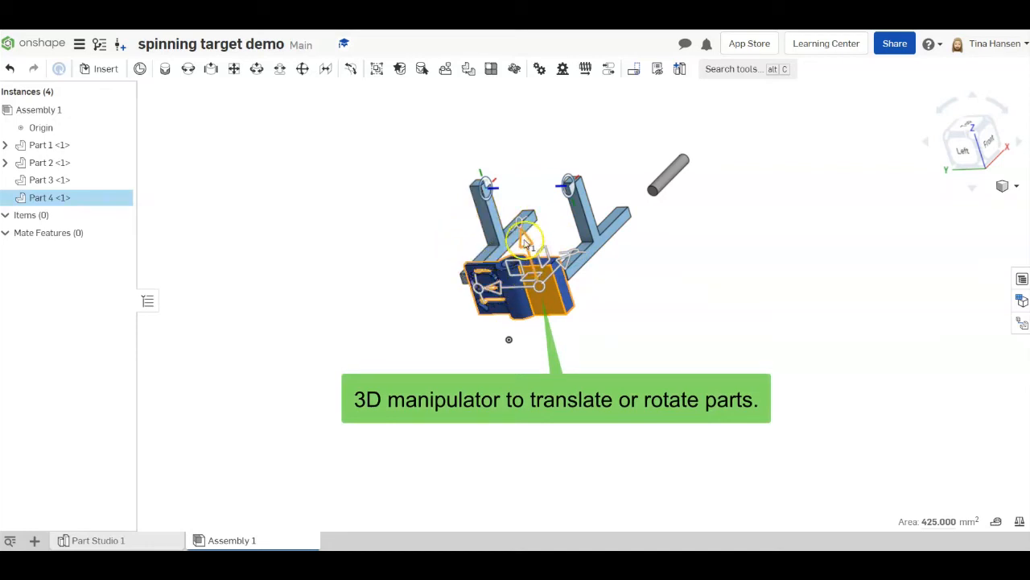
pyautogui.moveTo(527, 243); pyautogui.dragTo(556, 356)
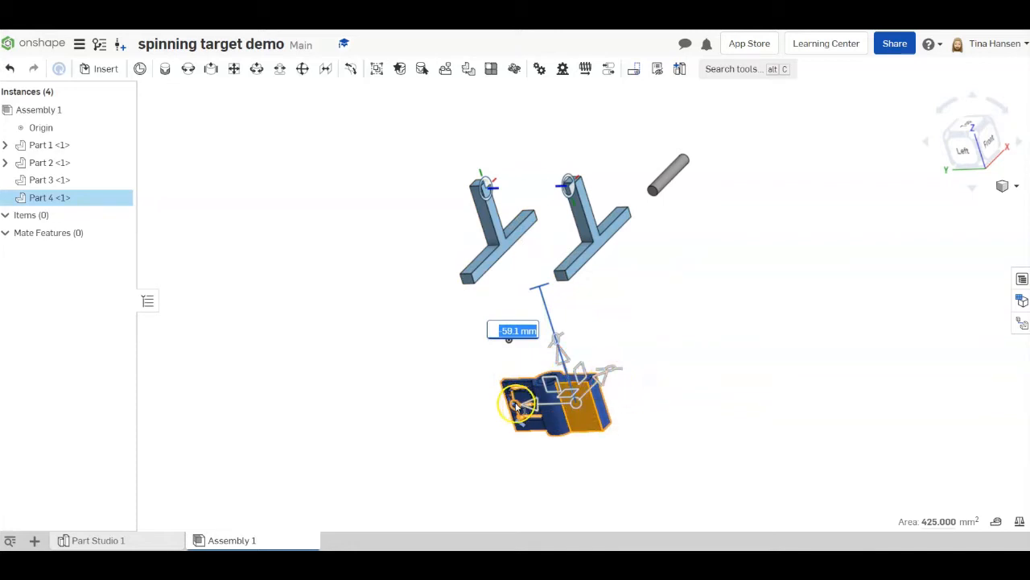
pyautogui.moveTo(520, 400); pyautogui.dragTo(583, 355)
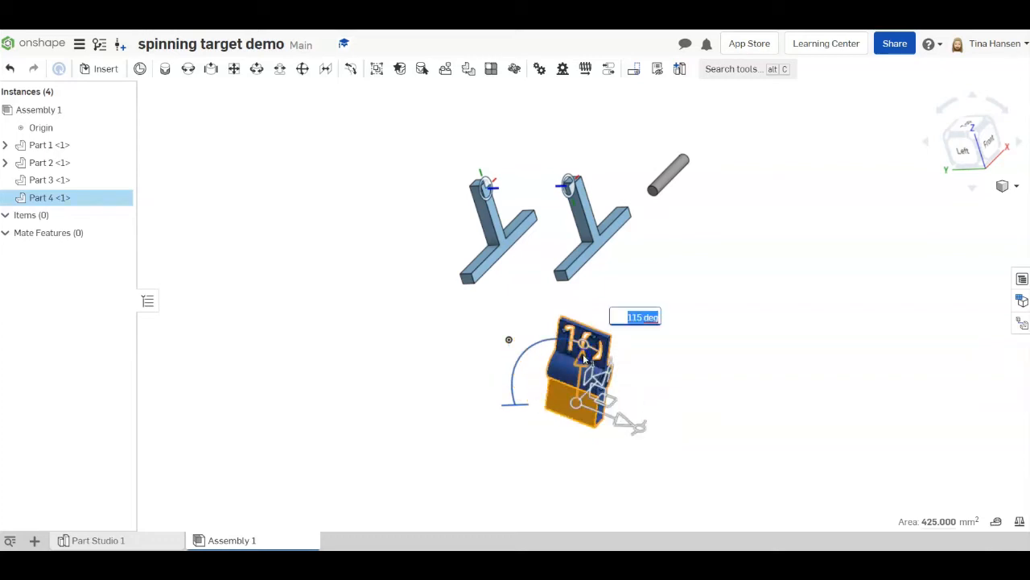
pyautogui.click(723, 363)
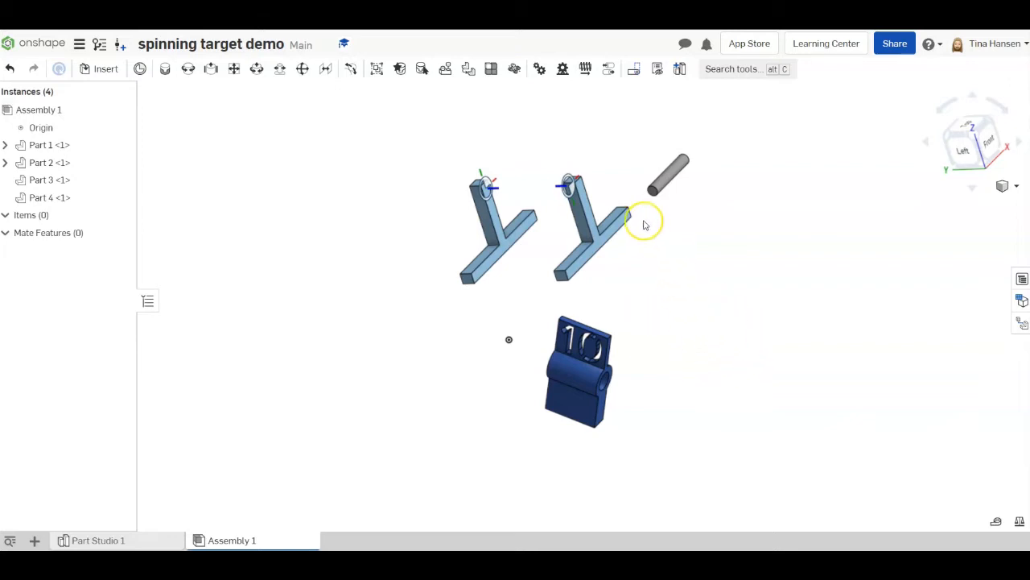
# - Move the T-shaped stand Part 1 about 110 mm along the Y direction, away from Part 2
pyautogui.click(586, 211)
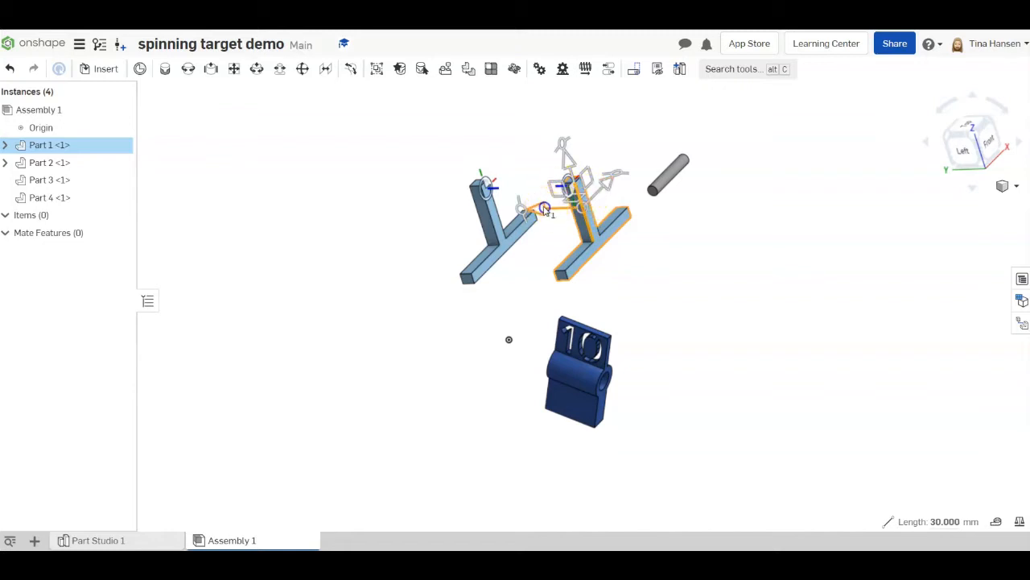
pyautogui.moveTo(545, 208); pyautogui.dragTo(750, 241)
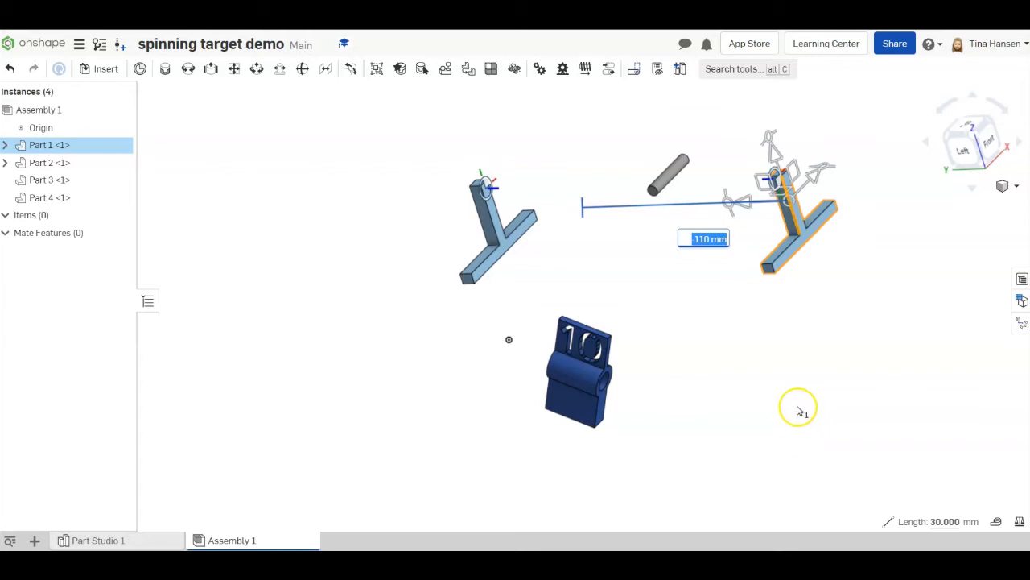
pyautogui.click(764, 323)
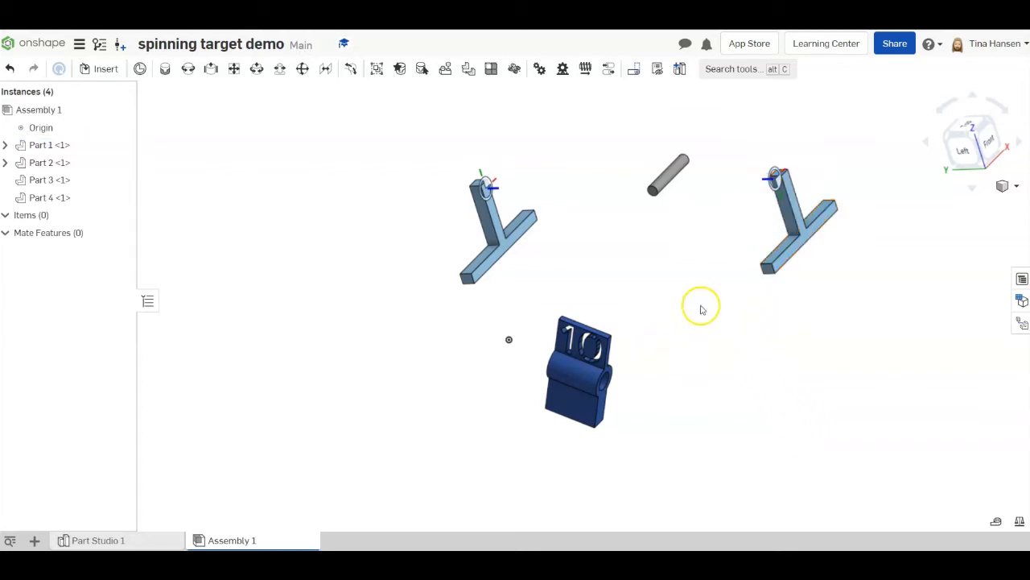
# - Shift the origin of the 3D manipulator off the rod (Part 3), then deselect the rod
pyautogui.click(672, 169)
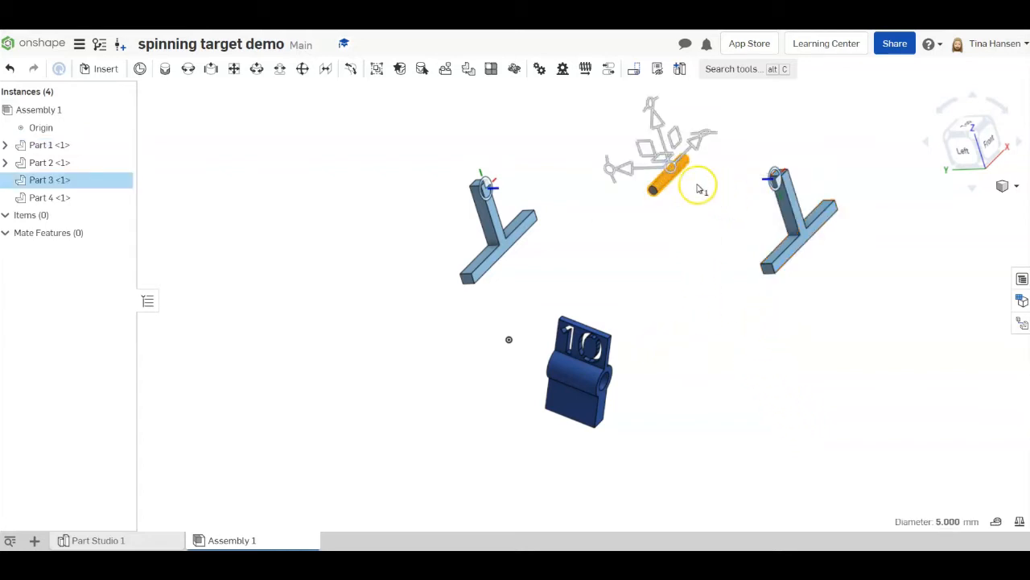
pyautogui.click(669, 169)
pyautogui.moveTo(671, 169); pyautogui.dragTo(715, 172)
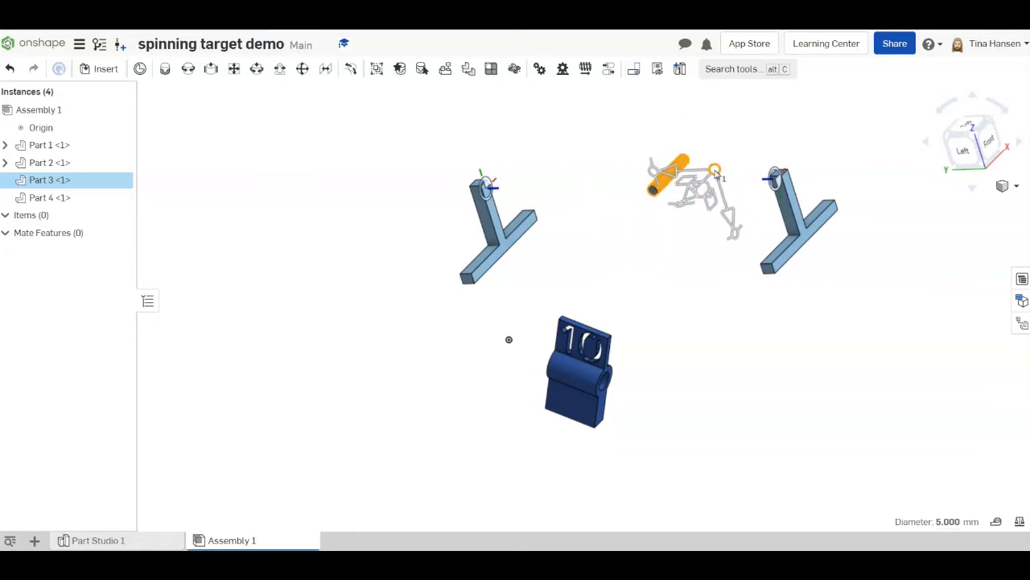
pyautogui.click(739, 121)
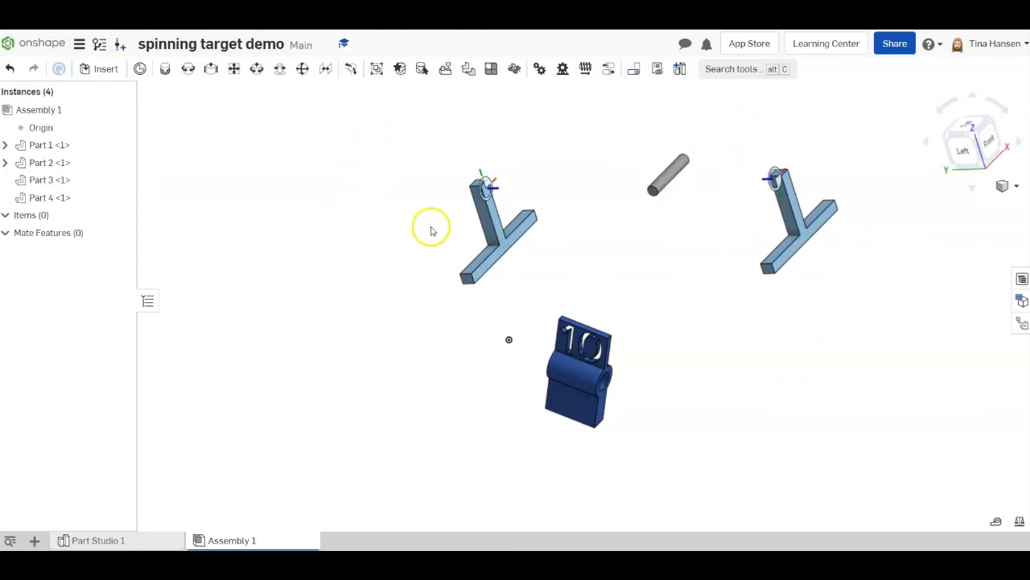
# - Fix the T-shaped stand Part 2 in place in the assembly
pyautogui.click(495, 218)
pyautogui.click(506, 240)
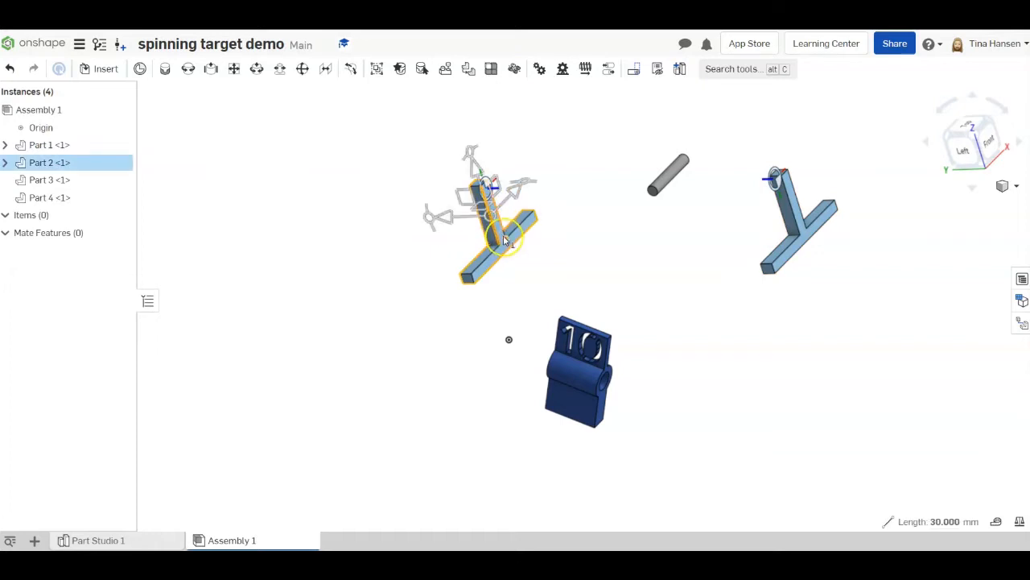
pyautogui.rightClick(504, 240)
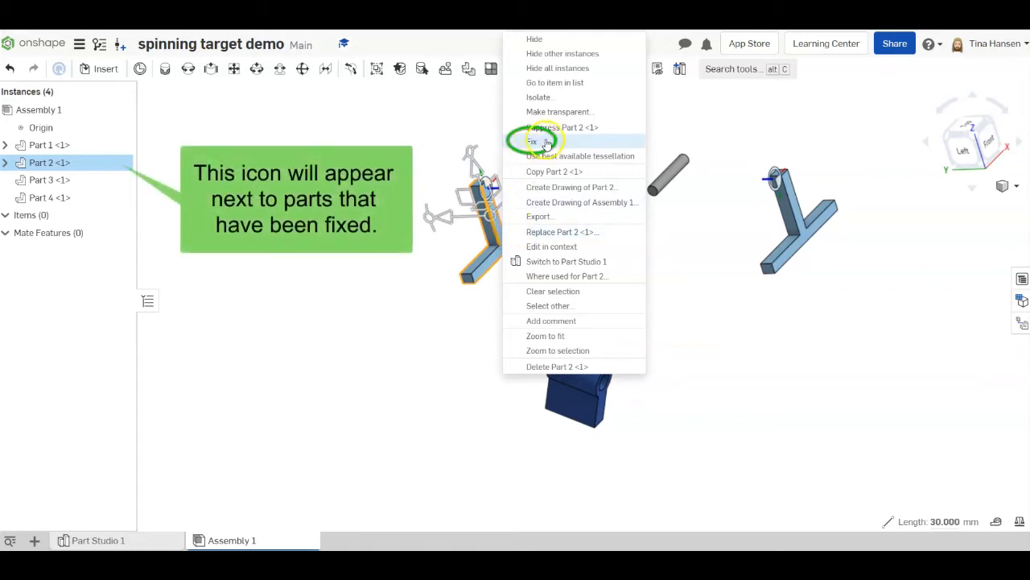
pyautogui.click(546, 142)
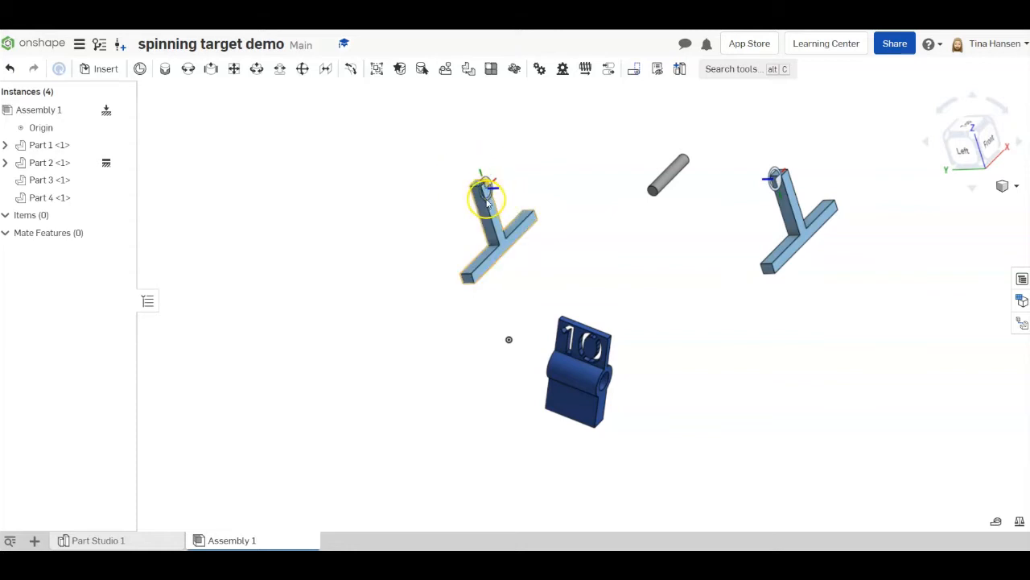
# - Create a fastened mate between Mate connector 2 of Part 2 and the centre of the near end face of the rod (Part 3)
pyautogui.scroll(5, 483, 193)
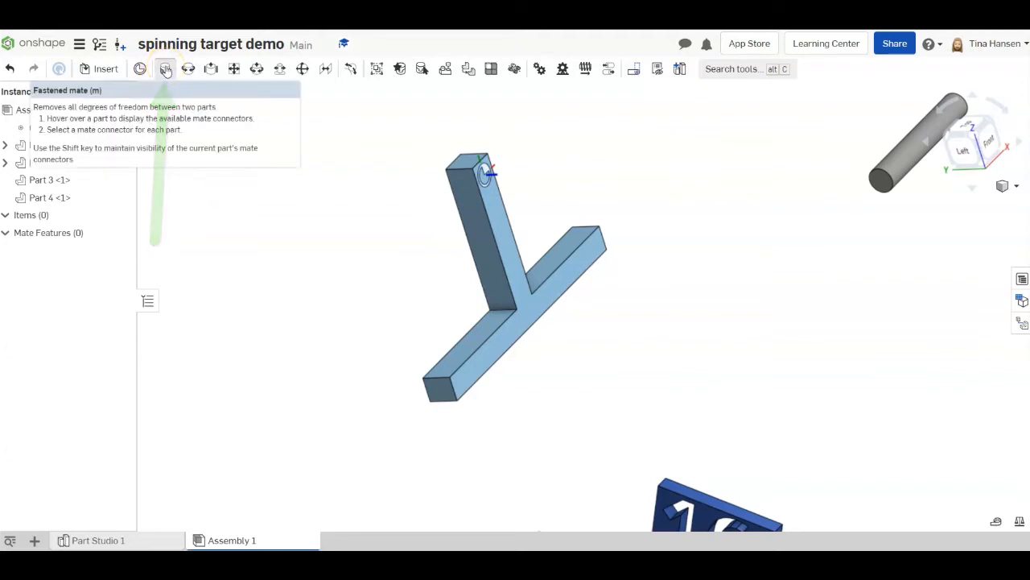
pyautogui.click(165, 69)
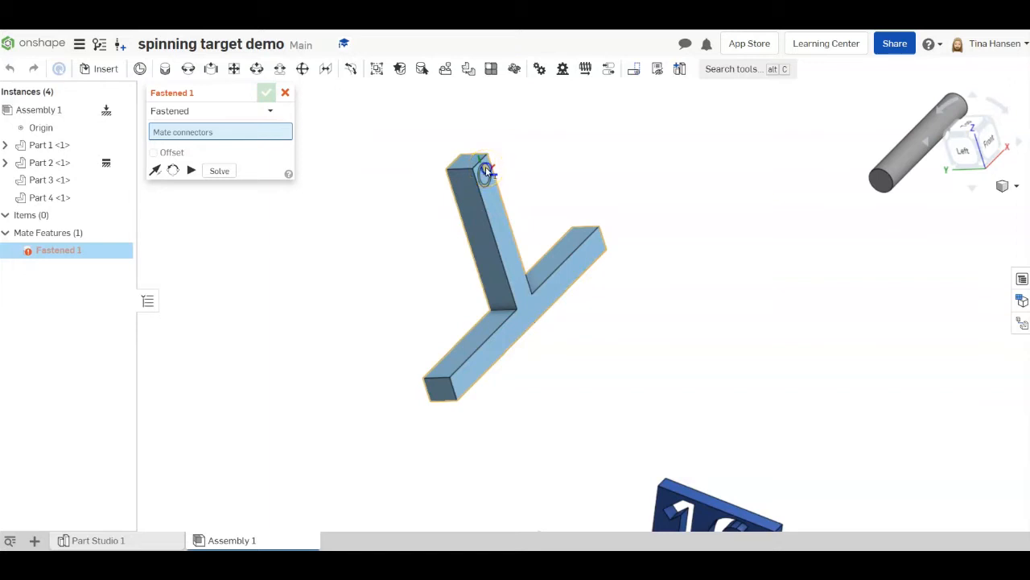
pyautogui.click(486, 169)
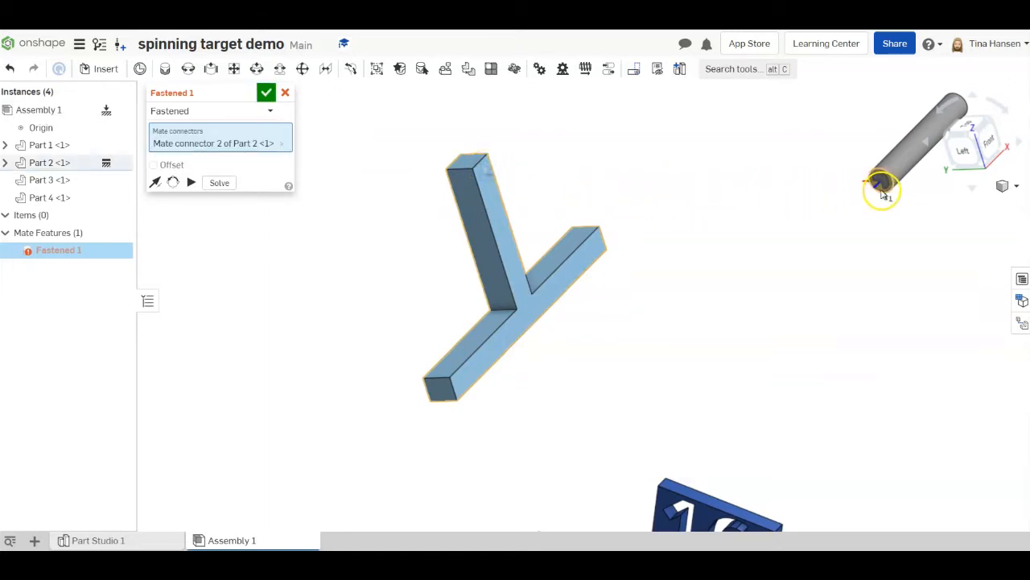
pyautogui.scroll(5, 883, 173)
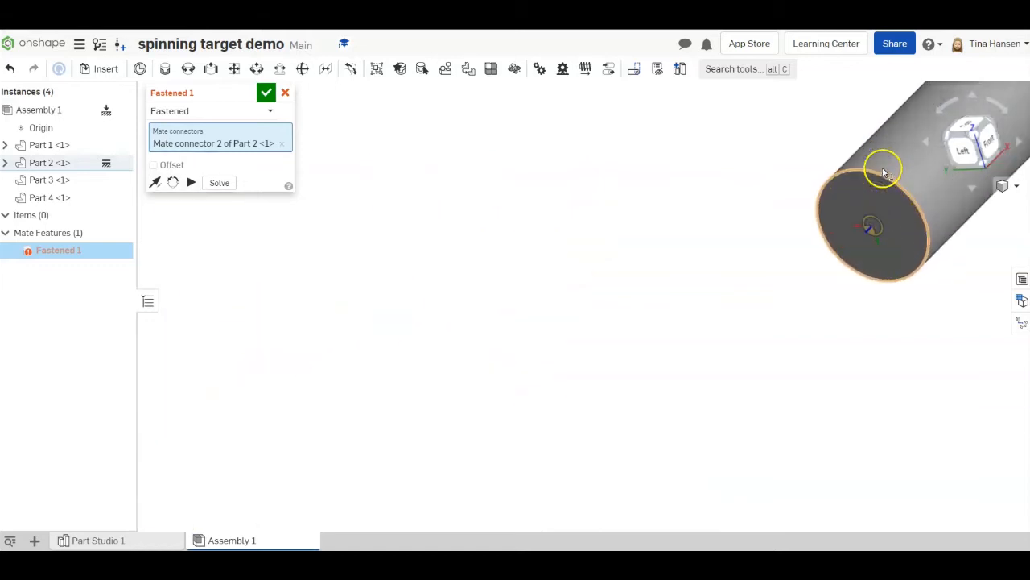
pyautogui.scroll(1, 883, 173)
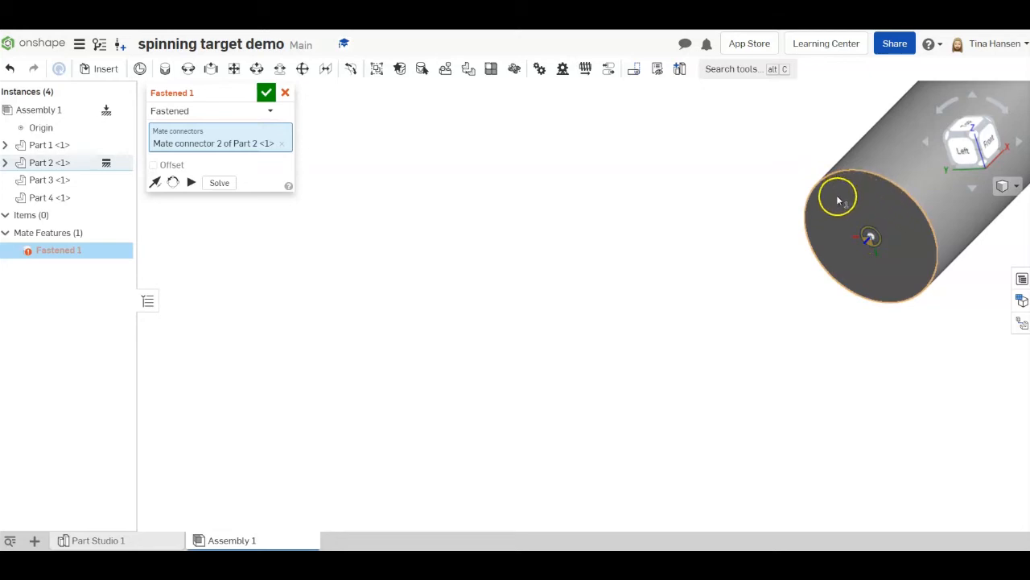
pyautogui.click(871, 246)
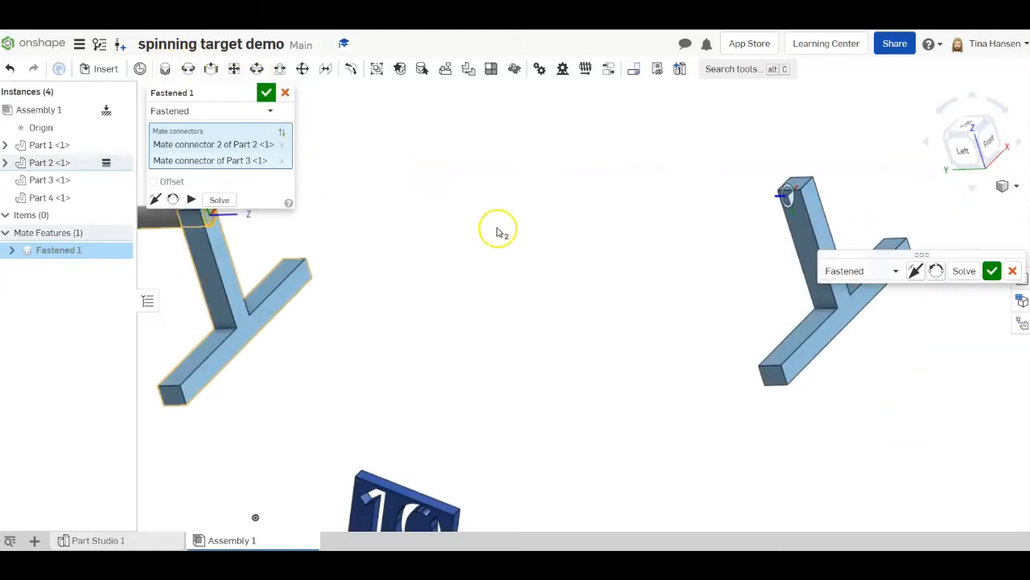
# - Flip the primary axis of the fastened mate so the rod points from Part 2 toward Part 1, and accept the mate
pyautogui.scroll(-3, 496, 232)
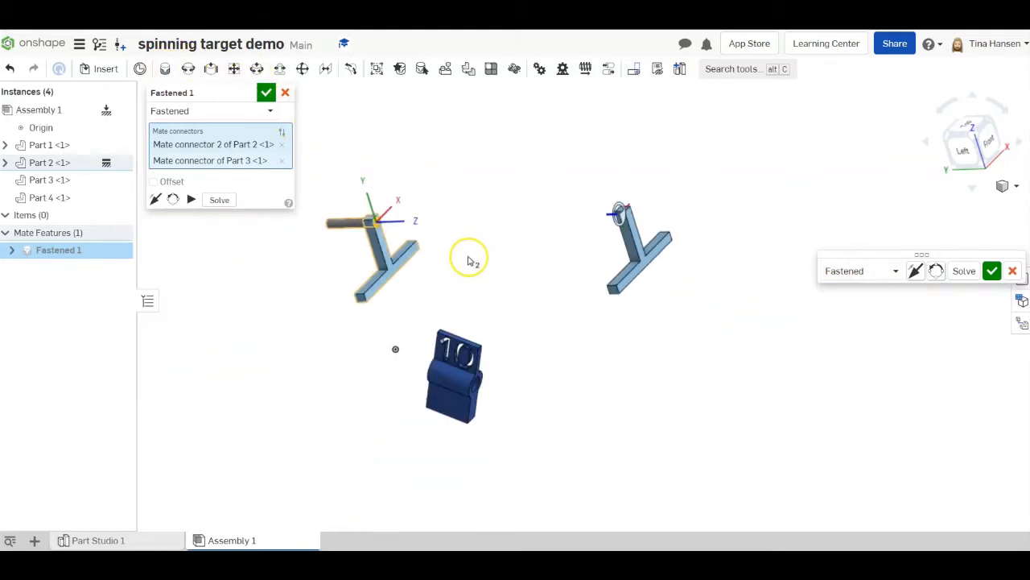
pyautogui.moveTo(470, 257)
pyautogui.mouseDown(button='right')
pyautogui.moveTo(492, 256)
pyautogui.moveTo(483, 262)
pyautogui.mouseUp(button='right')
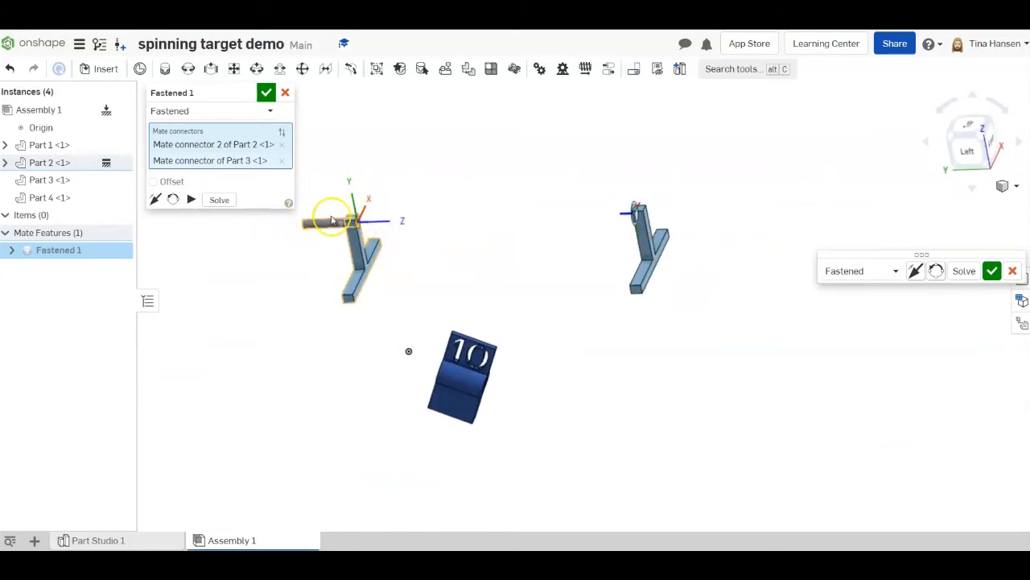
pyautogui.click(155, 200)
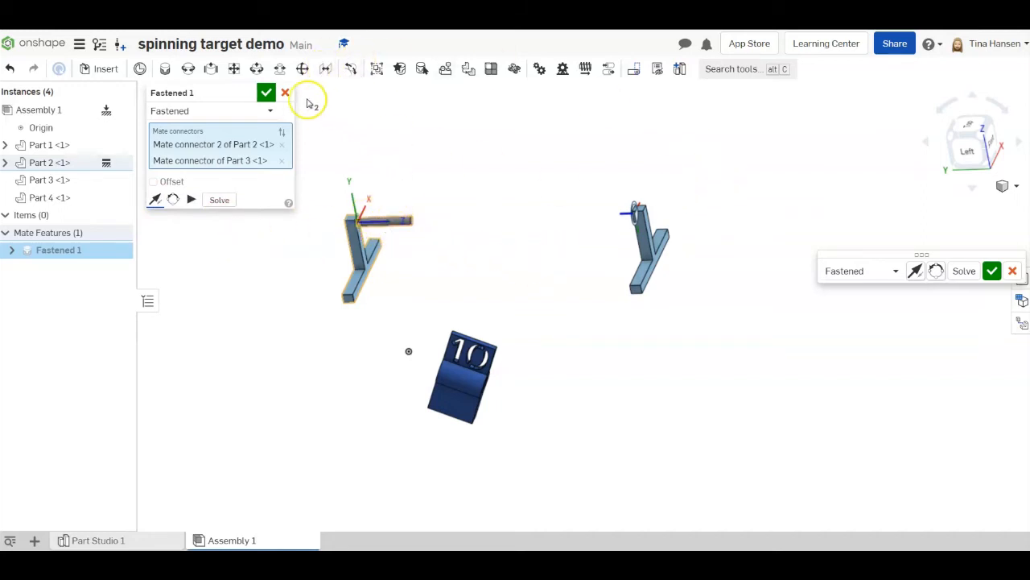
pyautogui.click(266, 94)
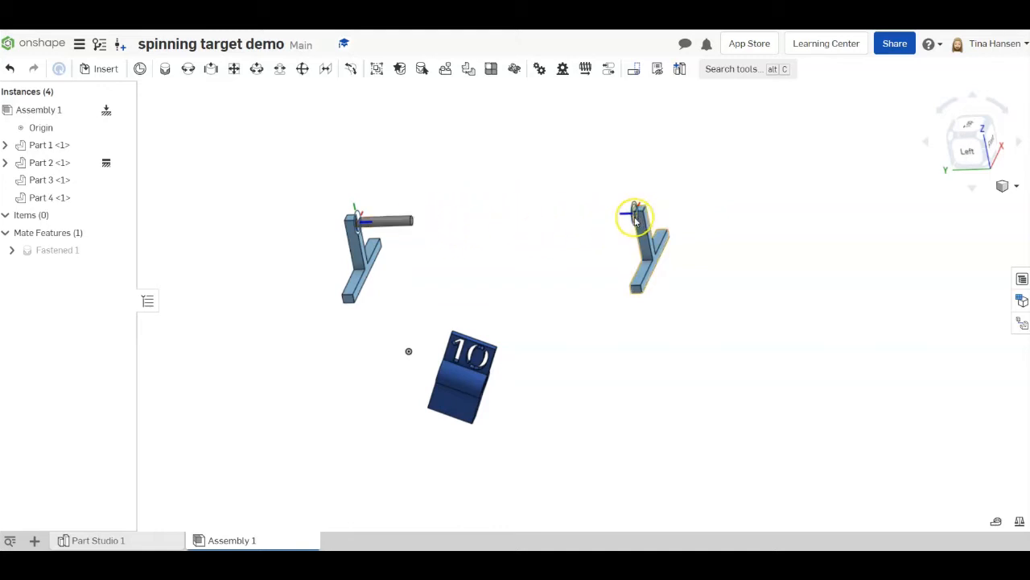
# - Start a second fastened mate from the centre of the rod's (Part 3) free end face
pyautogui.click(163, 69)
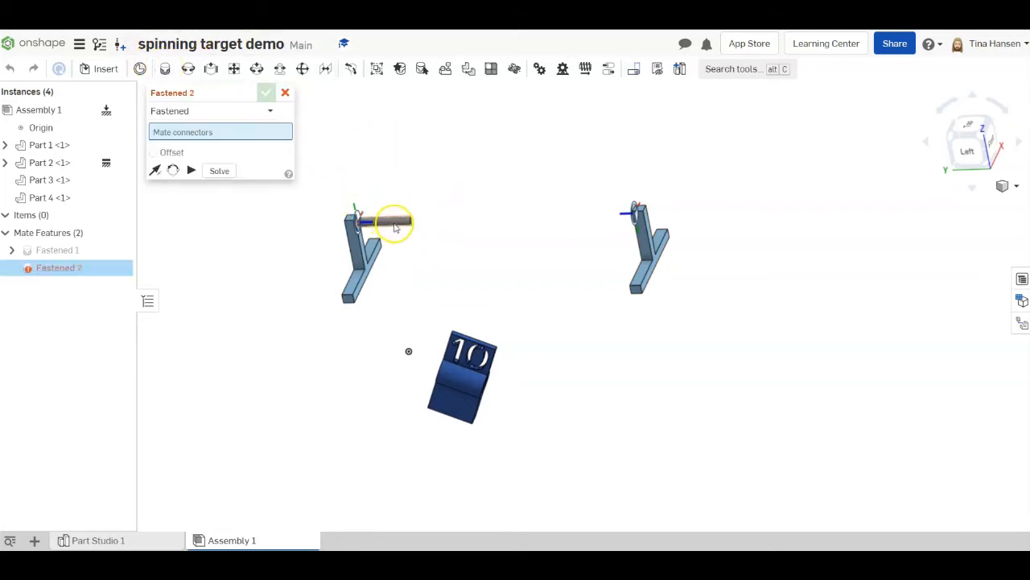
pyautogui.scroll(5, 413, 230)
pyautogui.scroll(5, 413, 227)
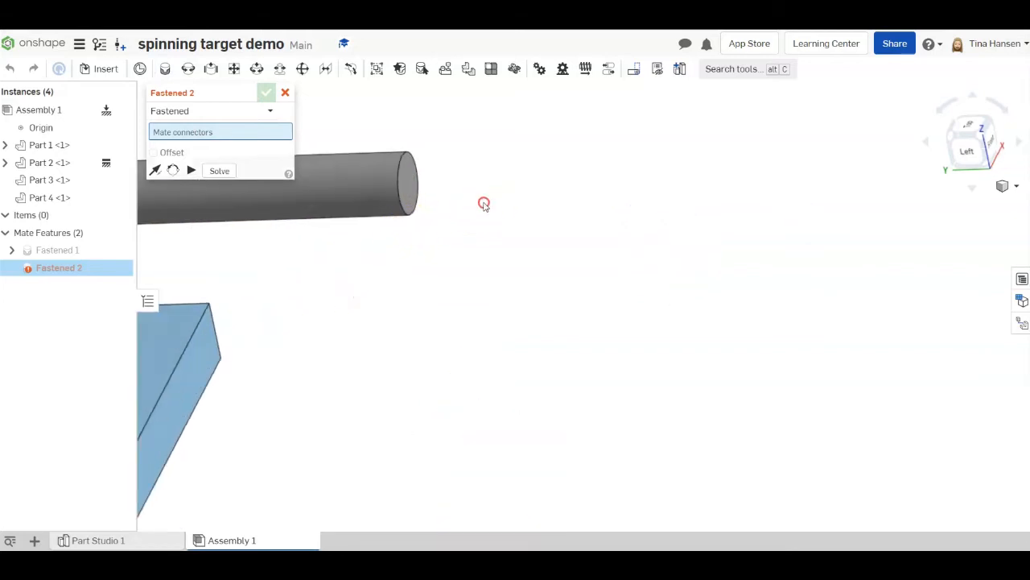
pyautogui.moveTo(483, 202); pyautogui.dragTo(469, 205, button='right')
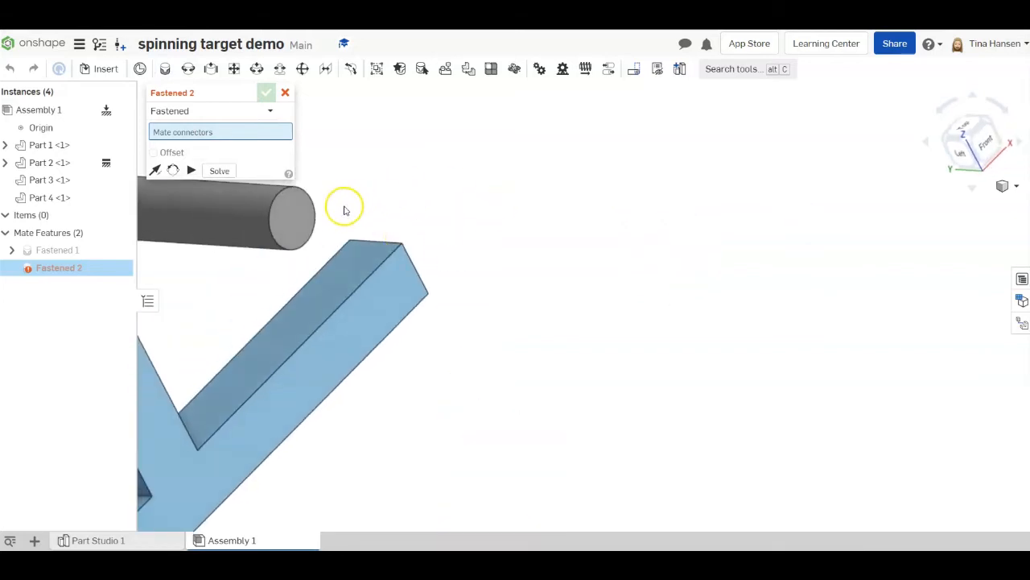
pyautogui.click(296, 217)
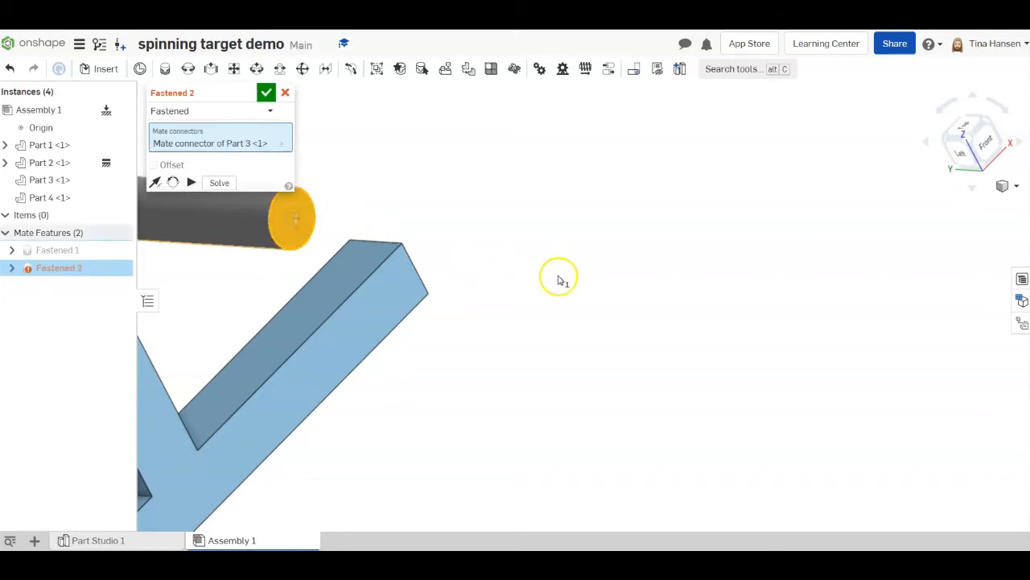
# - Complete the fastened mate with Mate connector 1 on the unattached stand (Part 1) and accept it
pyautogui.moveTo(580, 278); pyautogui.dragTo(612, 278, button='right')
pyautogui.scroll(-5, 612, 278)
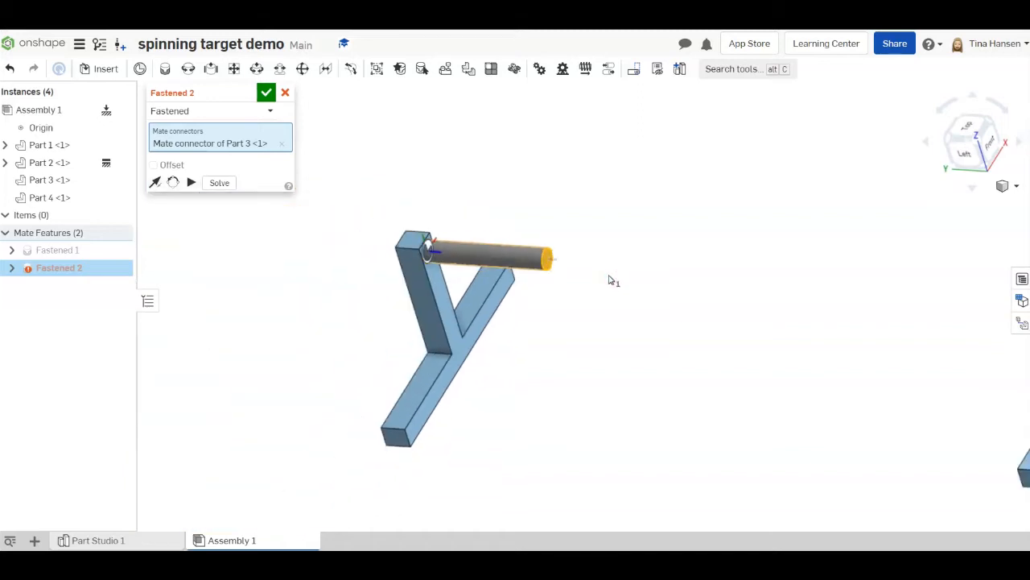
pyautogui.moveTo(746, 335); pyautogui.dragTo(799, 333, button='right')
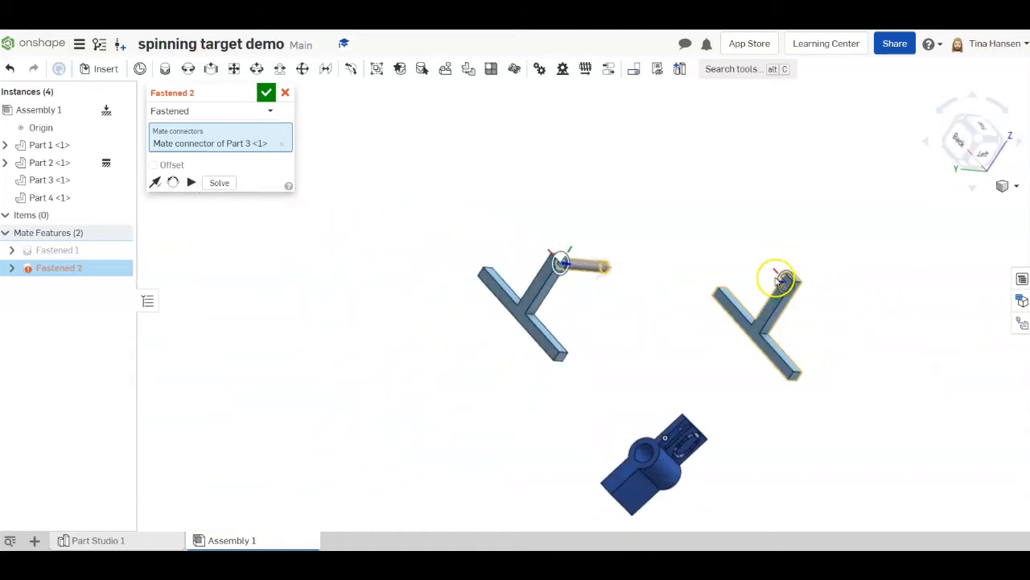
pyautogui.scroll(8, 775, 270)
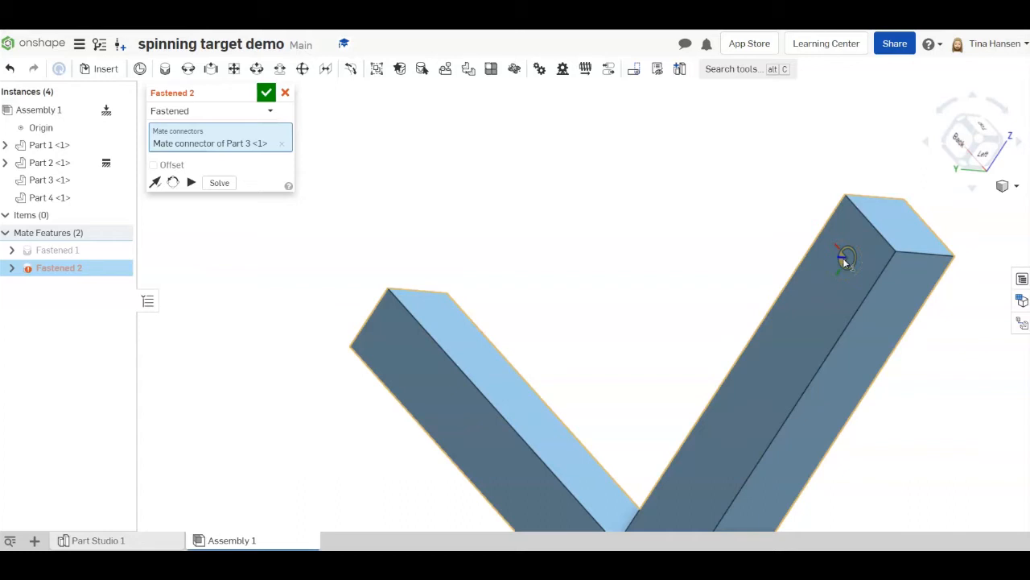
pyautogui.click(844, 260)
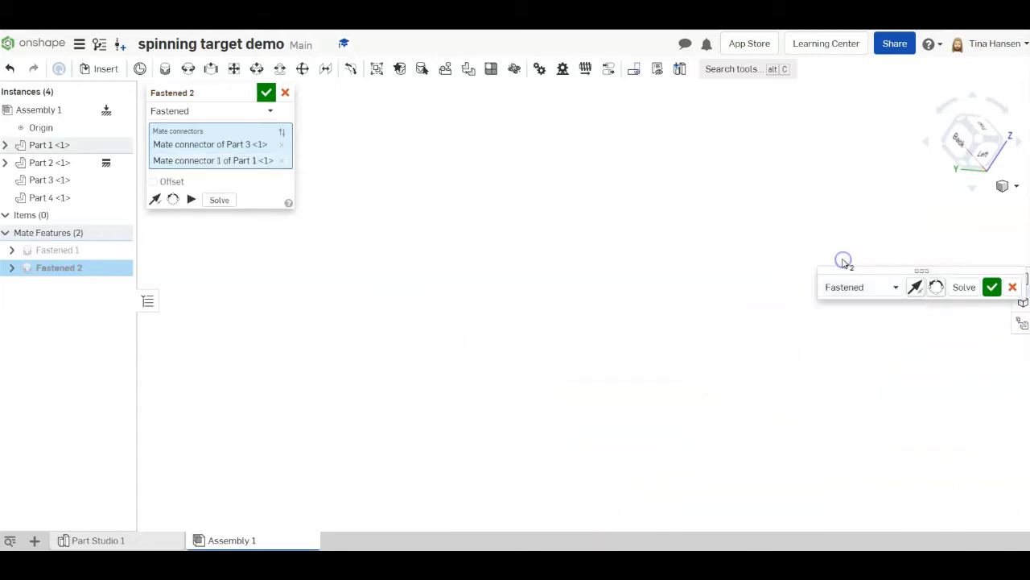
pyautogui.scroll(-10, 563, 234)
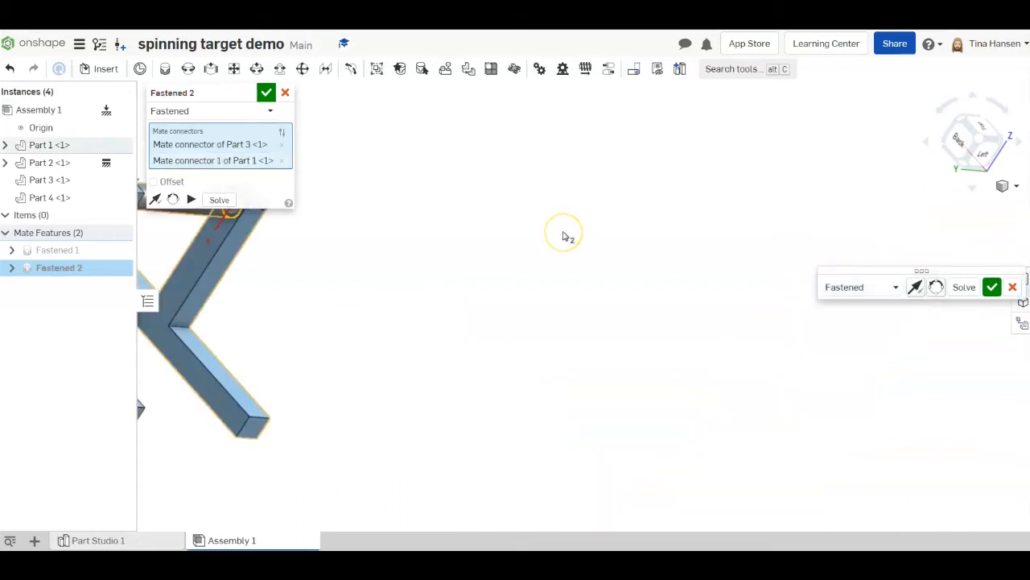
pyautogui.moveTo(563, 237)
pyautogui.mouseDown(button='right')
pyautogui.moveTo(621, 252)
pyautogui.moveTo(568, 241)
pyautogui.mouseUp(button='right')
pyautogui.scroll(5, 459, 249)
pyautogui.scroll(3, 460, 245)
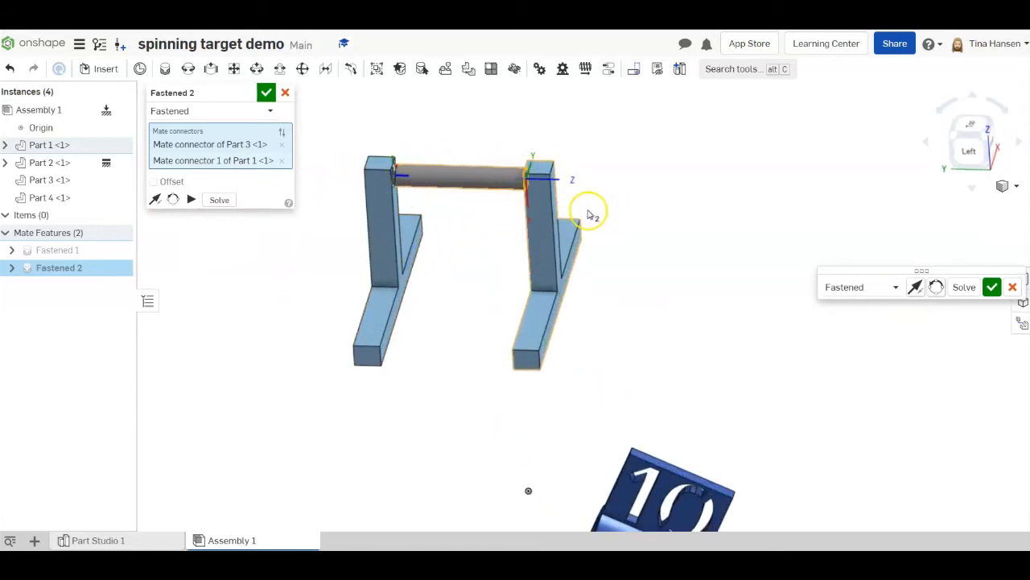
pyautogui.click(267, 93)
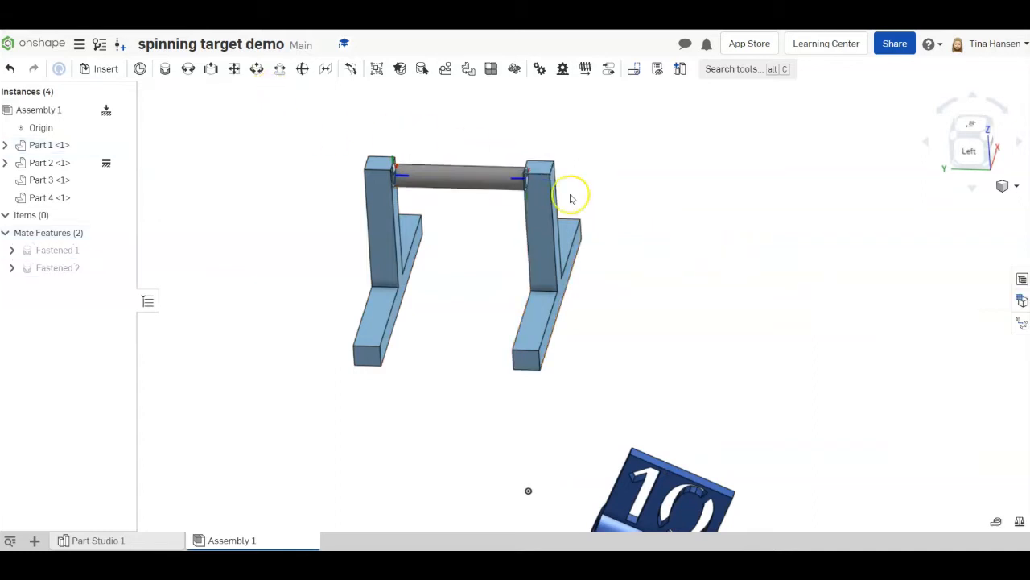
# - Start a cylindrical mate from the centre of the through-hole in the target (Part 4)
pyautogui.moveTo(716, 296)
pyautogui.mouseDown(button='right')
pyautogui.moveTo(727, 289)
pyautogui.moveTo(711, 281)
pyautogui.mouseUp(button='right')
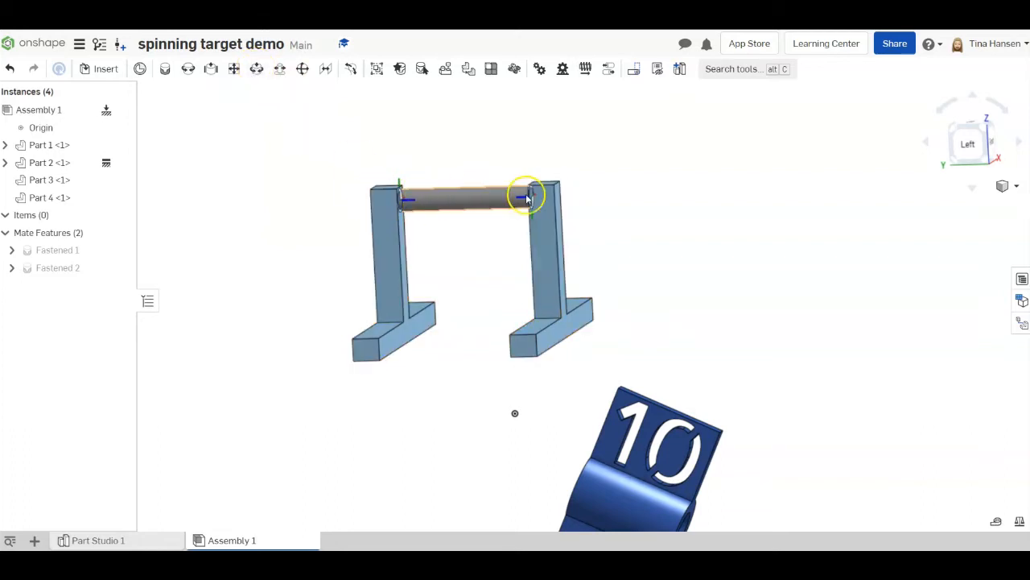
pyautogui.click(257, 69)
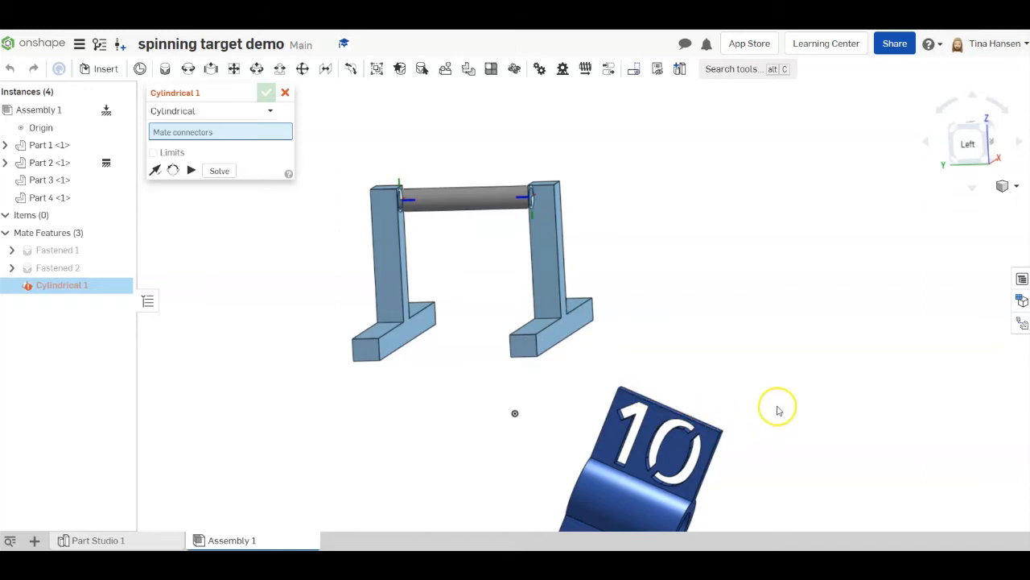
pyautogui.moveTo(778, 407); pyautogui.dragTo(724, 349, button='right')
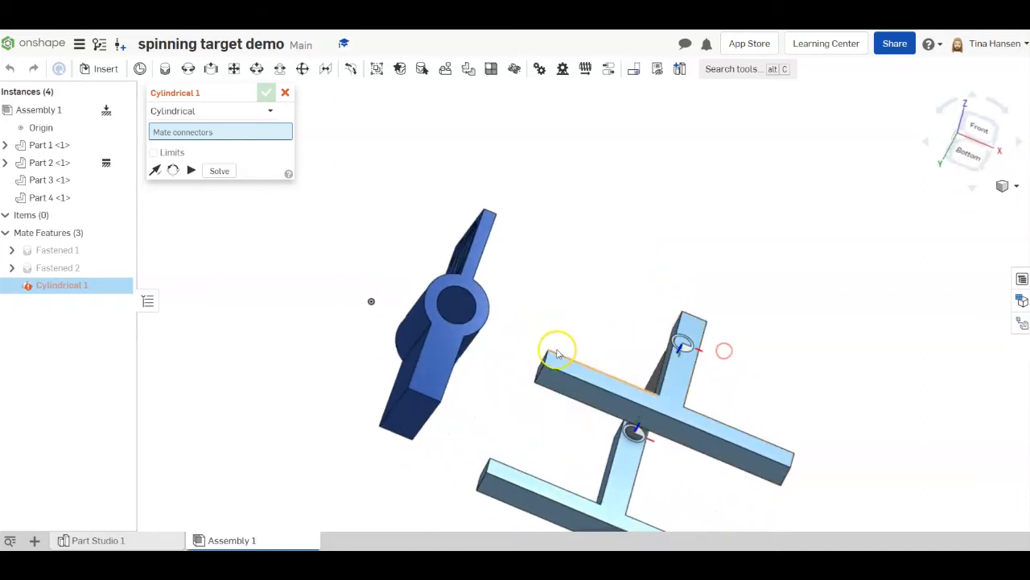
pyautogui.scroll(5, 475, 300)
pyautogui.scroll(2, 475, 300)
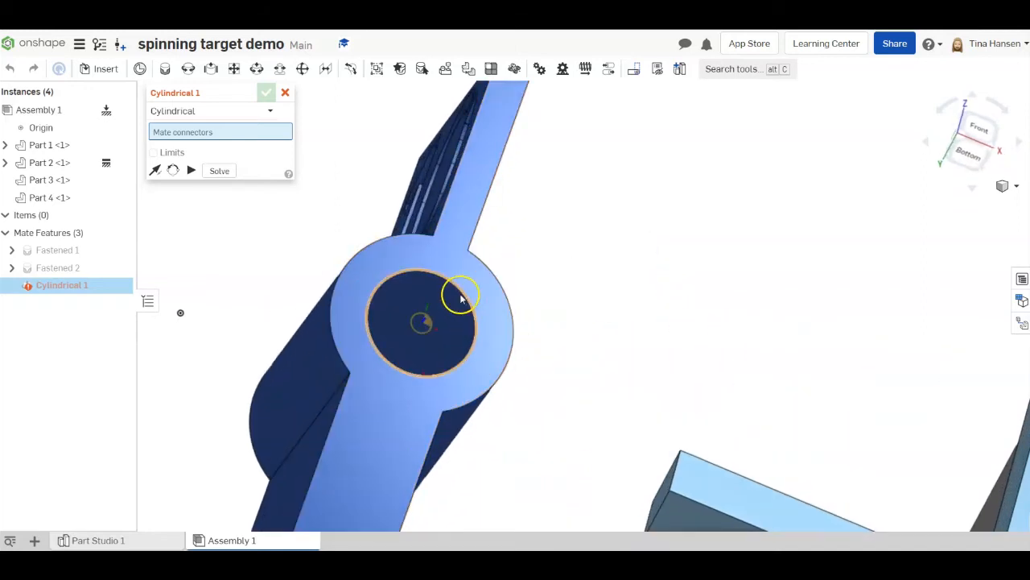
pyautogui.click(426, 331)
# - Complete the cylindrical mate with the mid-length mate connector of the rod (Part 3) and accept it
pyautogui.scroll(-5, 543, 290)
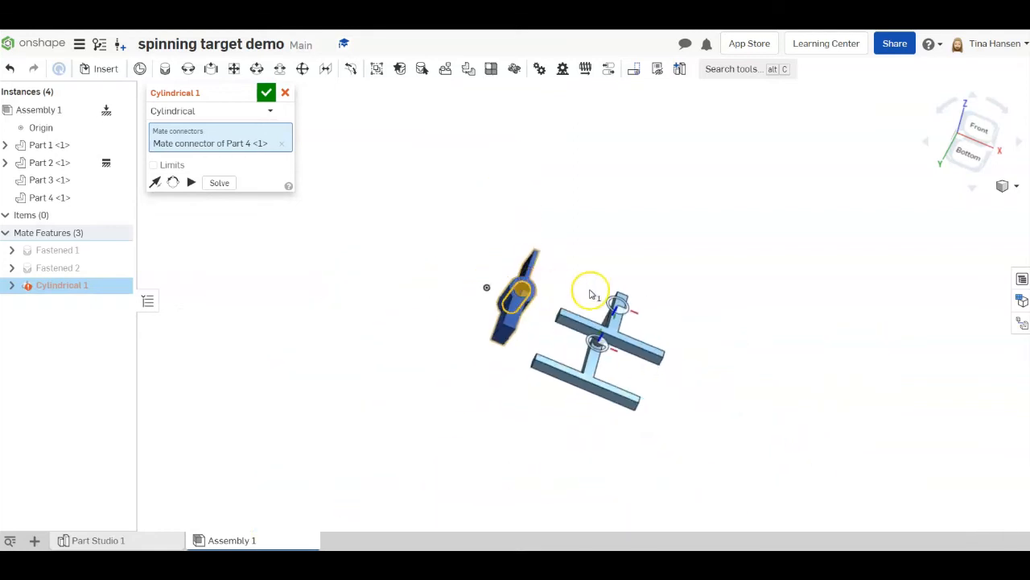
pyautogui.moveTo(599, 304); pyautogui.dragTo(601, 416, button='right')
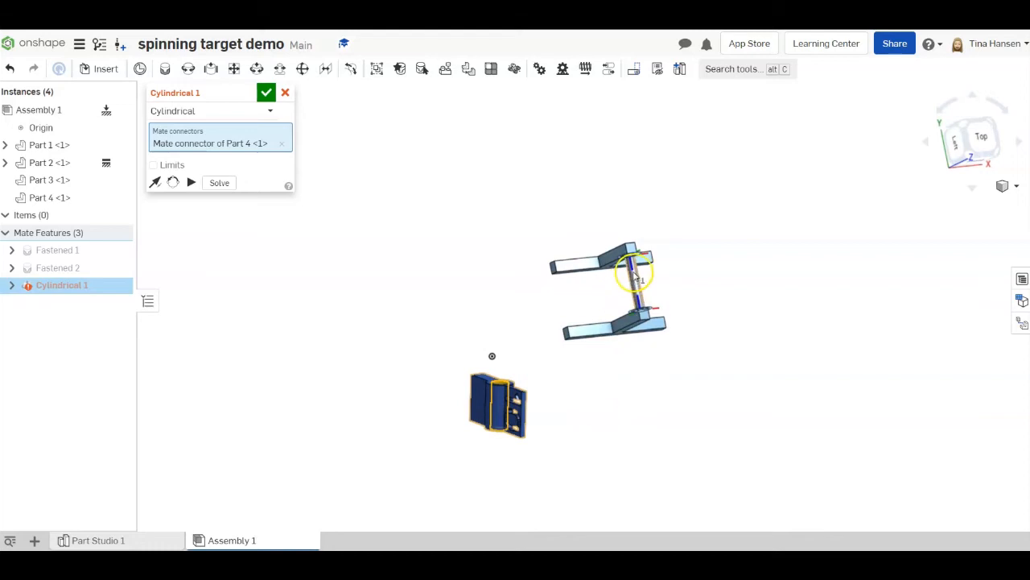
pyautogui.scroll(5, 644, 271)
pyautogui.scroll(5, 633, 278)
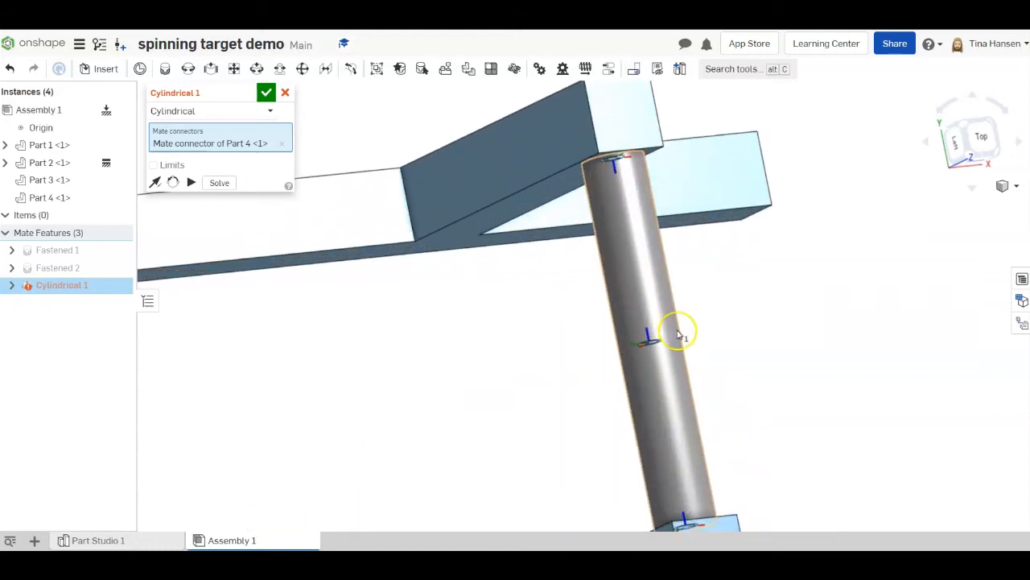
pyautogui.moveTo(657, 354); pyautogui.dragTo(656, 332, button='right')
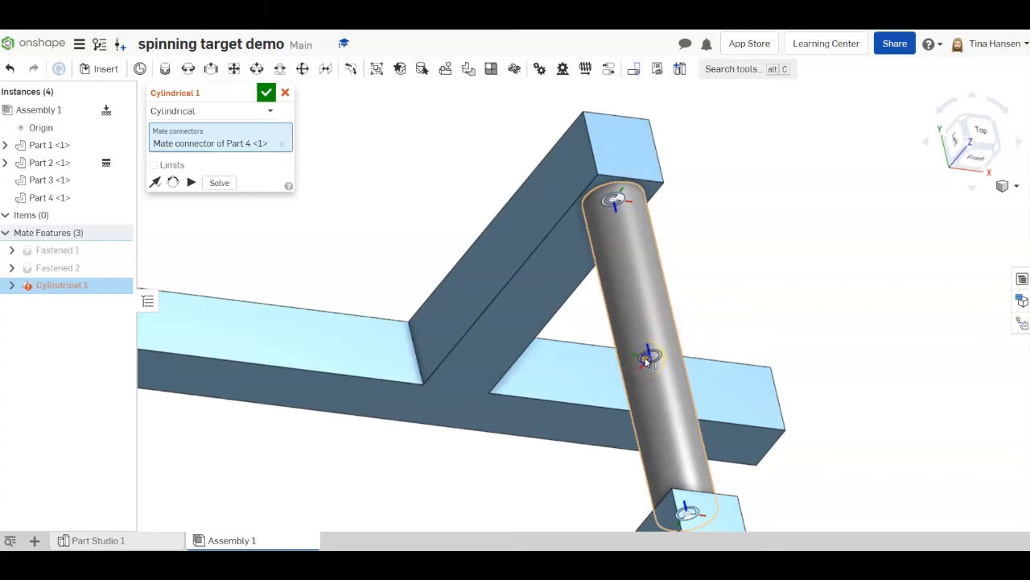
pyautogui.click(645, 359)
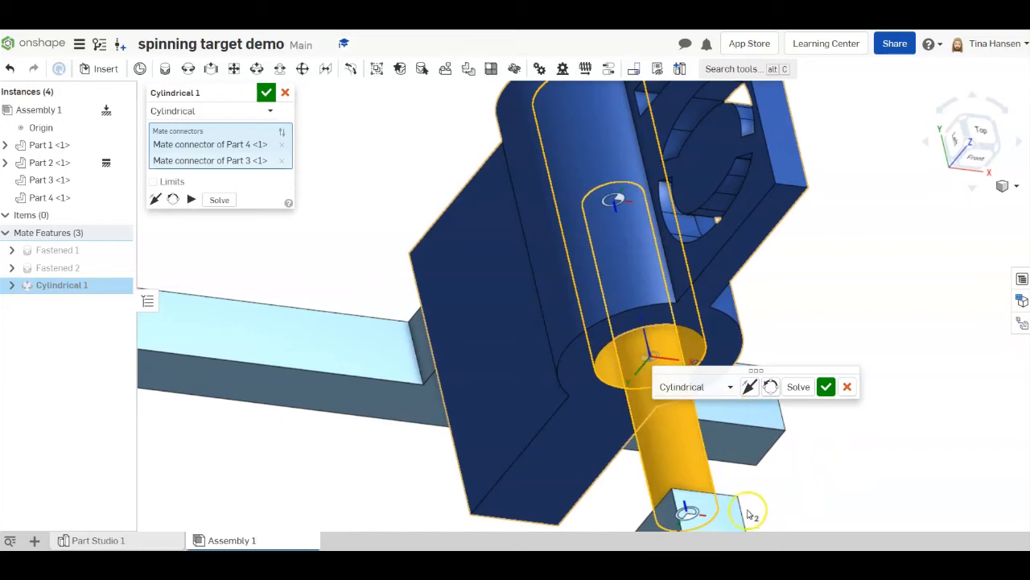
pyautogui.scroll(-3, 767, 489)
pyautogui.moveTo(791, 528); pyautogui.dragTo(859, 542, button='right')
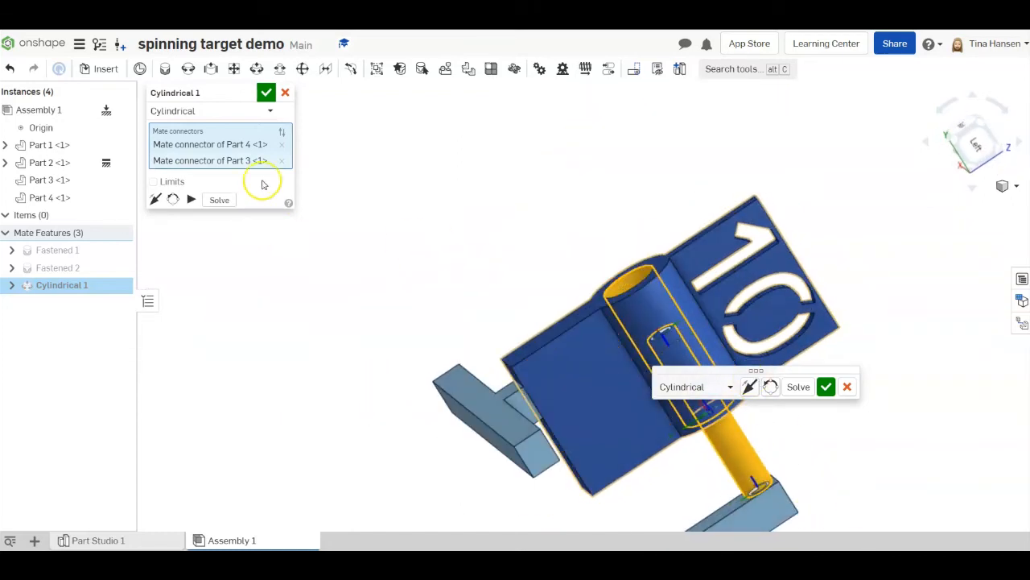
pyautogui.click(268, 93)
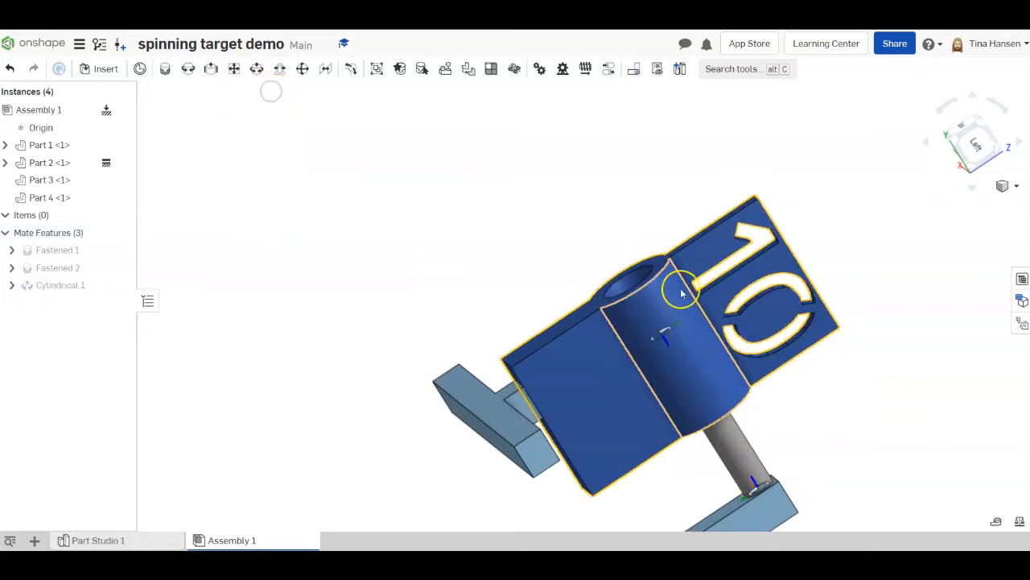
# - Slide the target (Part 4) along the rod so it sits between the two stands
pyautogui.moveTo(846, 333); pyautogui.dragTo(824, 347, button='right')
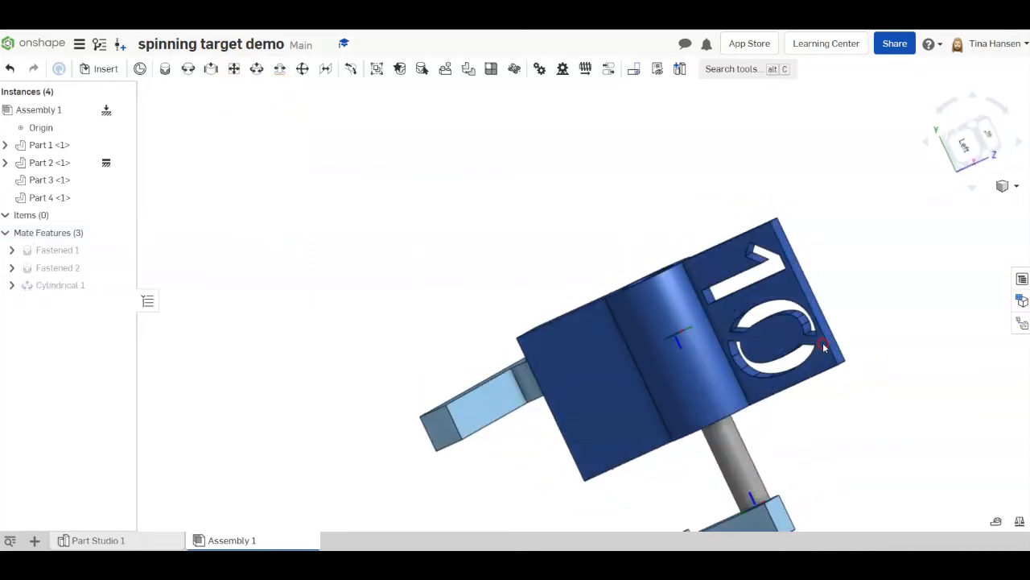
pyautogui.click(955, 103)
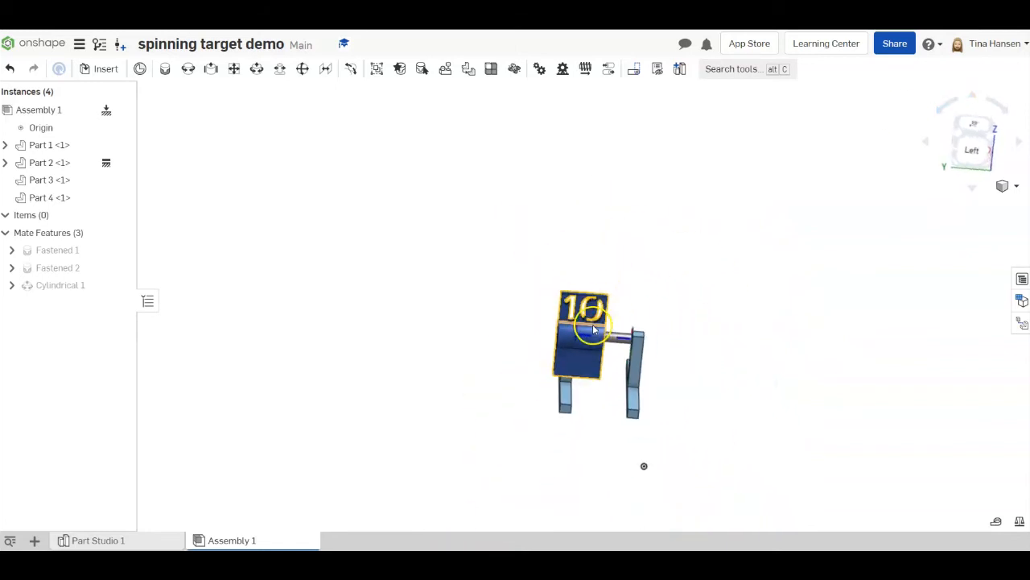
pyautogui.scroll(2, 612, 318)
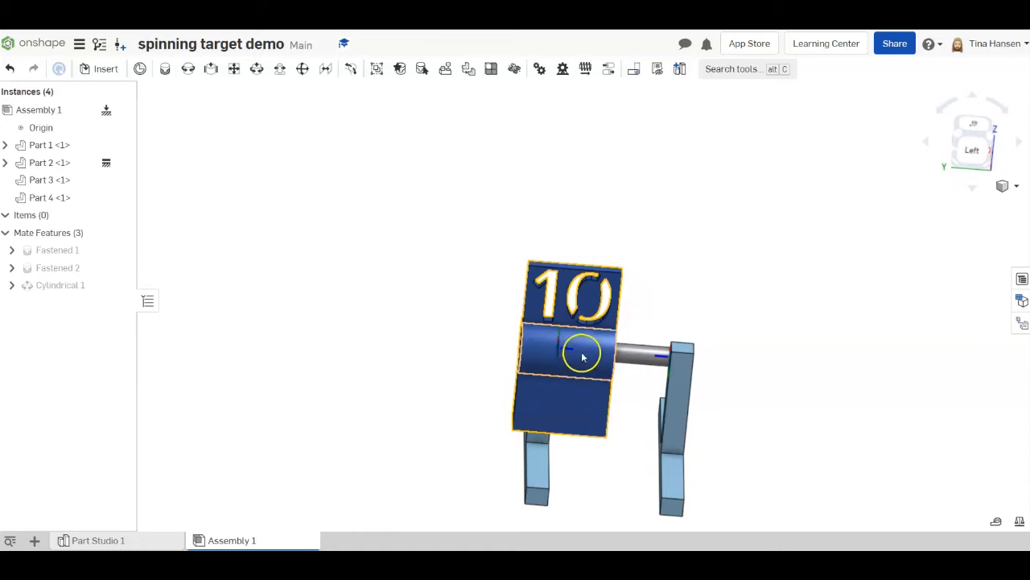
pyautogui.moveTo(598, 352); pyautogui.dragTo(599, 352, button='right')
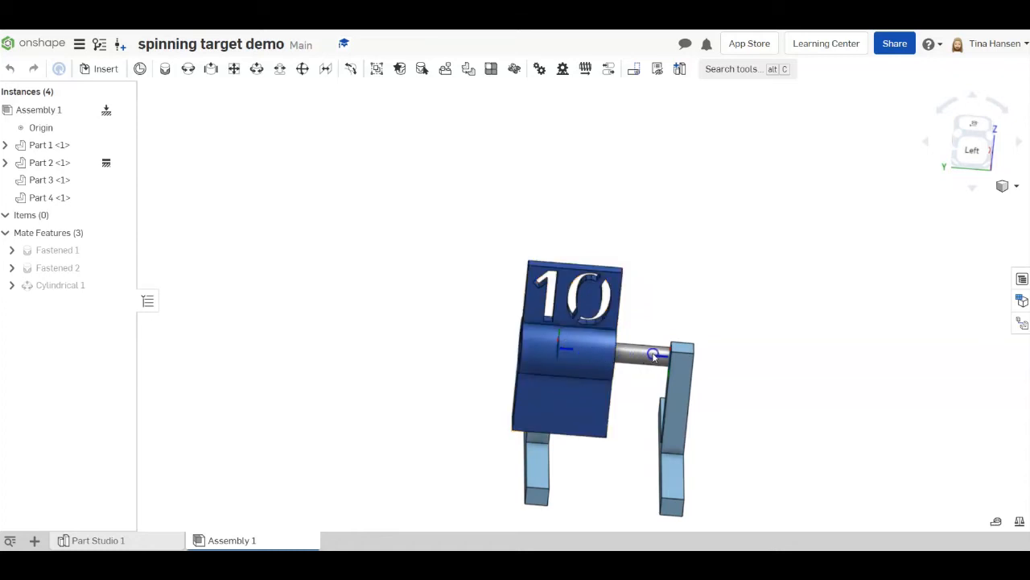
pyautogui.moveTo(654, 356); pyautogui.dragTo(632, 347)
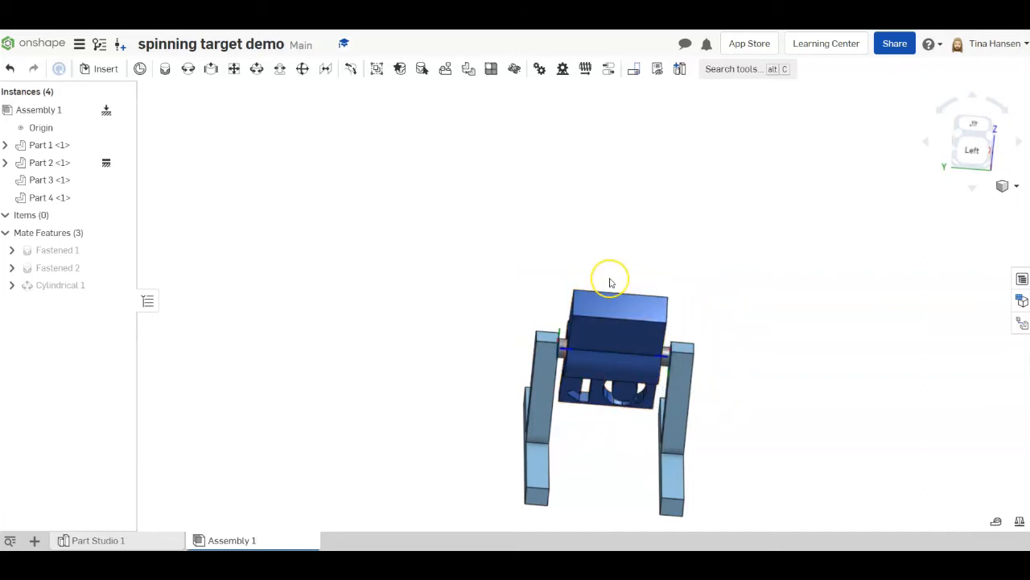
# - Spin the target around the rod to test the cylindrical mate, finishing with the 10 upright above the rod
pyautogui.moveTo(627, 314)
pyautogui.mouseDown()
pyautogui.moveTo(635, 338)
pyautogui.moveTo(627, 316)
pyautogui.mouseUp()
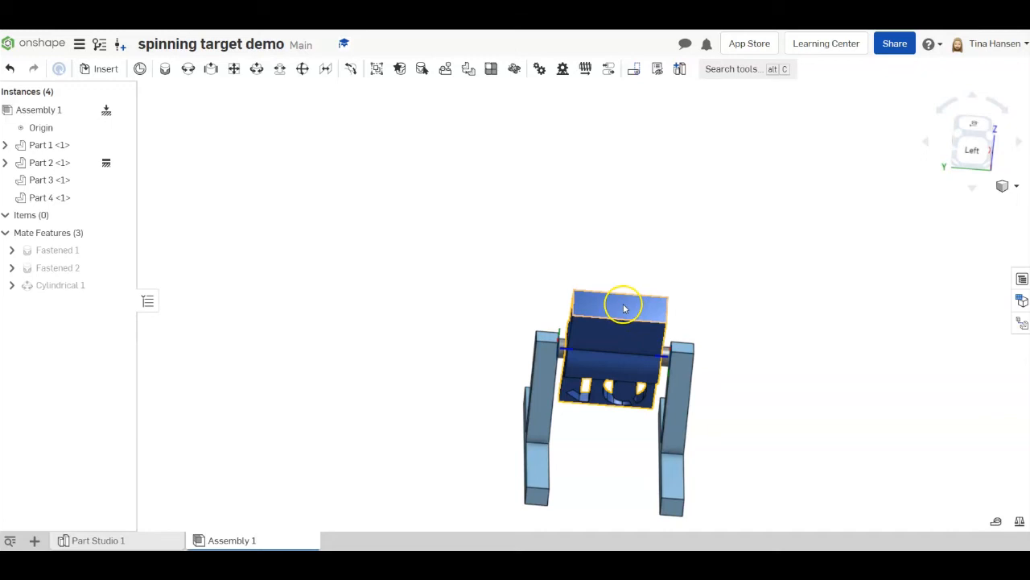
pyautogui.moveTo(623, 310); pyautogui.dragTo(617, 462)
pyautogui.moveTo(762, 381); pyautogui.dragTo(743, 255, button='right')
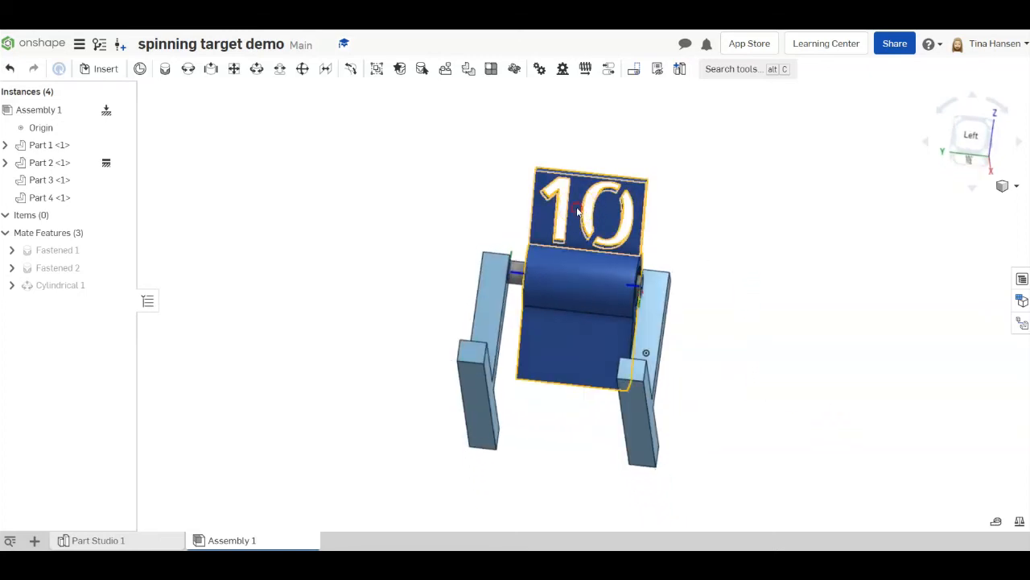
pyautogui.moveTo(577, 210); pyautogui.dragTo(580, 227, button='middle')
pyautogui.moveTo(580, 228); pyautogui.dragTo(672, 413)
pyautogui.moveTo(897, 447); pyautogui.dragTo(547, 357)
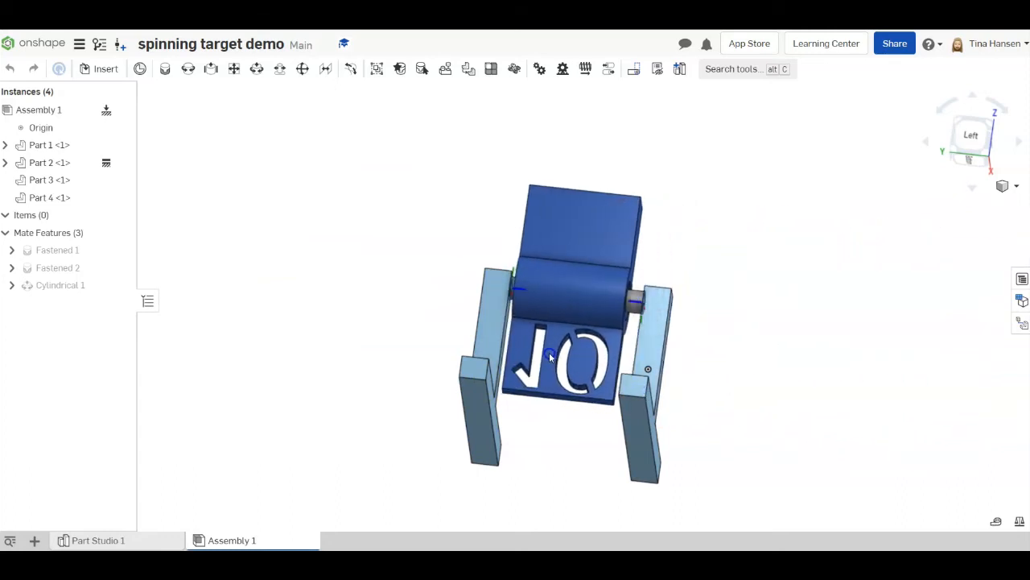
pyautogui.click(607, 232)
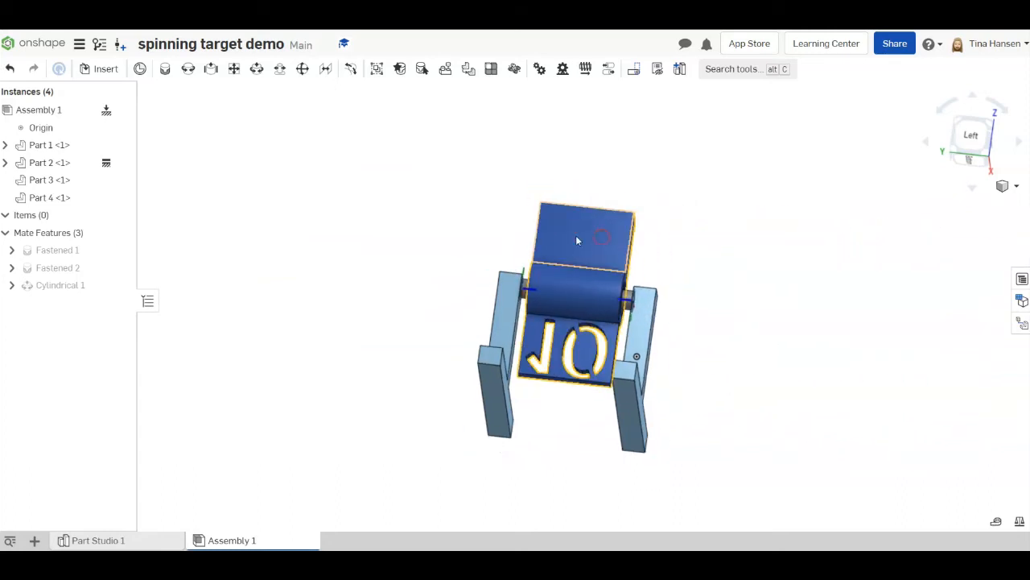
pyautogui.moveTo(589, 232); pyautogui.dragTo(573, 382)
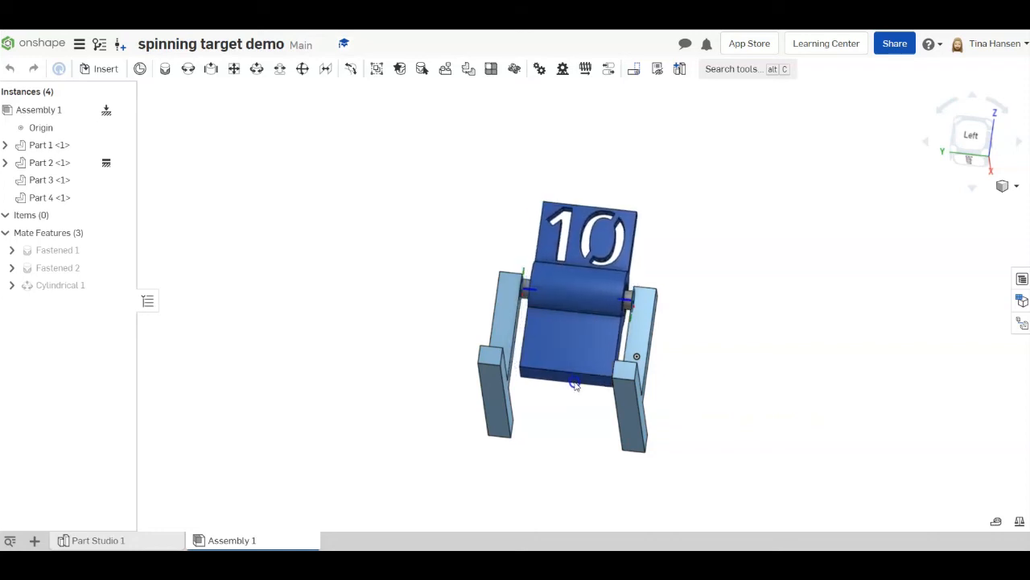
# - Add another assembly to the spinning target demo document
pyautogui.click(717, 317)
pyautogui.moveTo(712, 304); pyautogui.dragTo(708, 333, button='right')
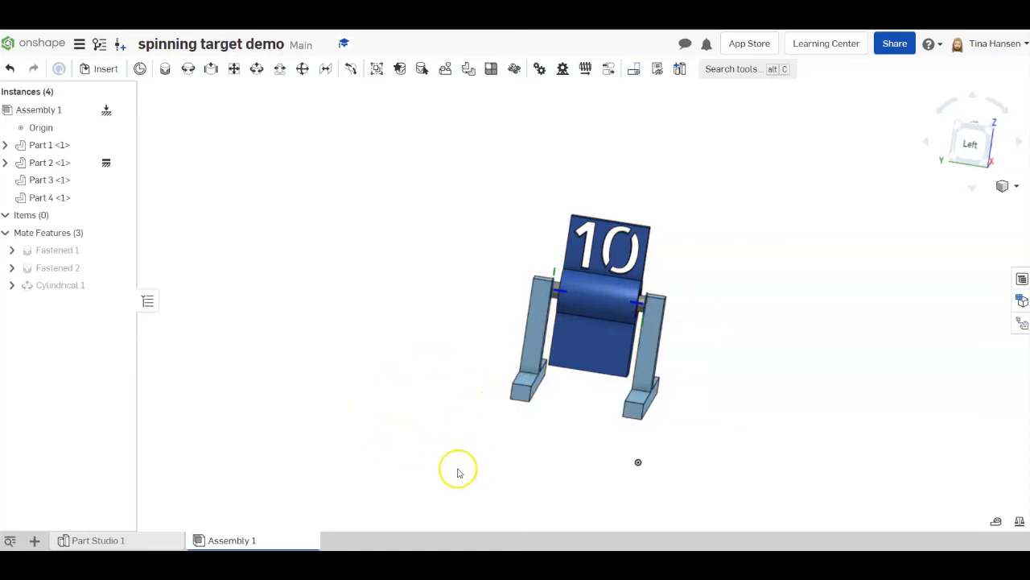
pyautogui.click(38, 540)
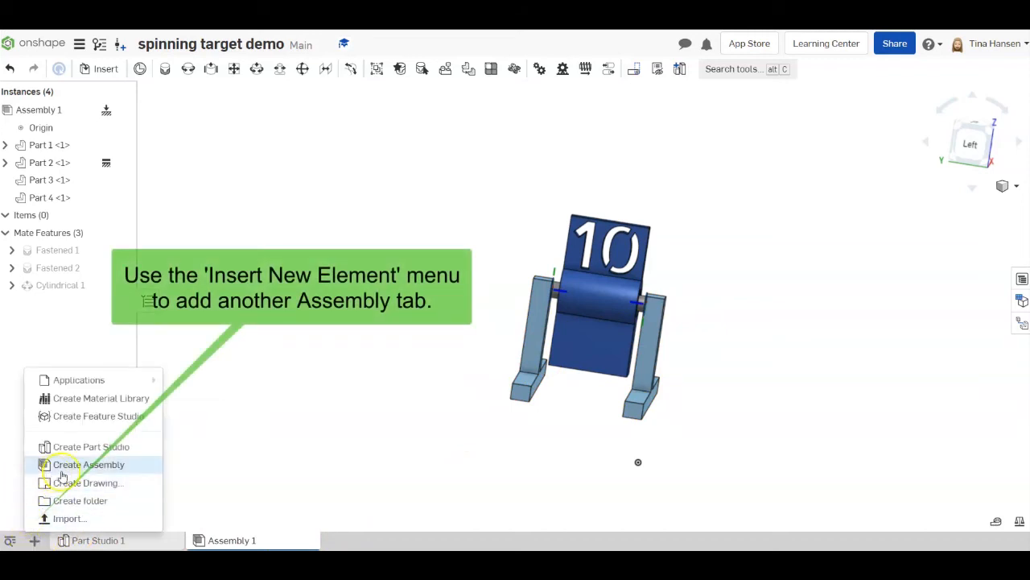
pyautogui.click(104, 465)
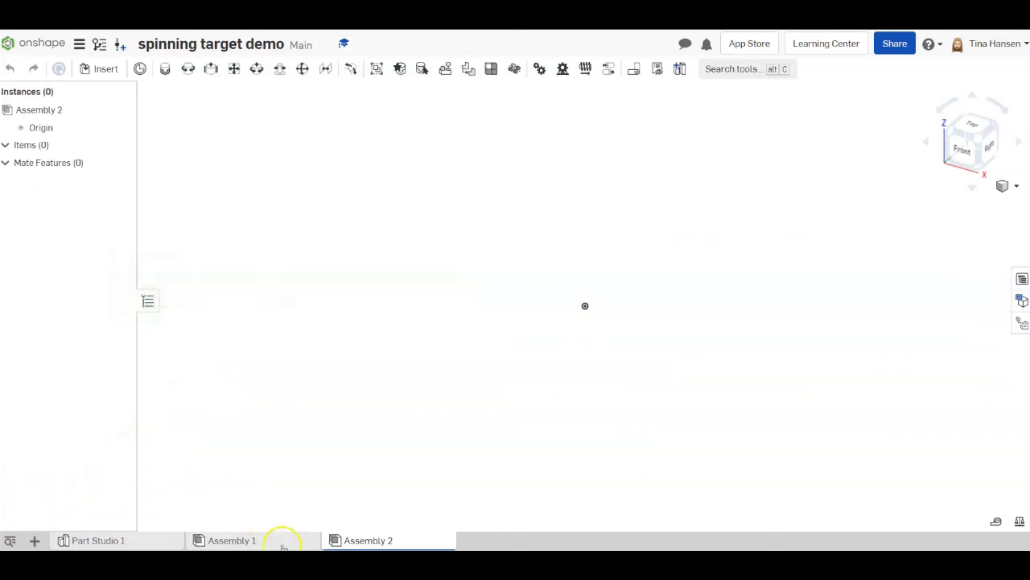
# - Insert two instances of Part 1 and one each of Part 3 and Part 4 into Assembly 2
pyautogui.click(105, 69)
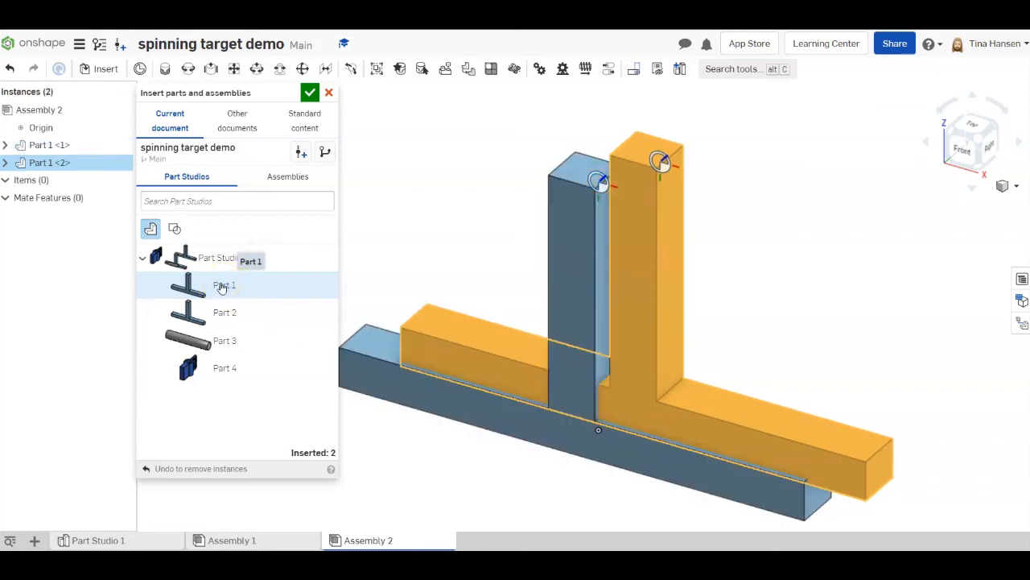
pyautogui.click(223, 339)
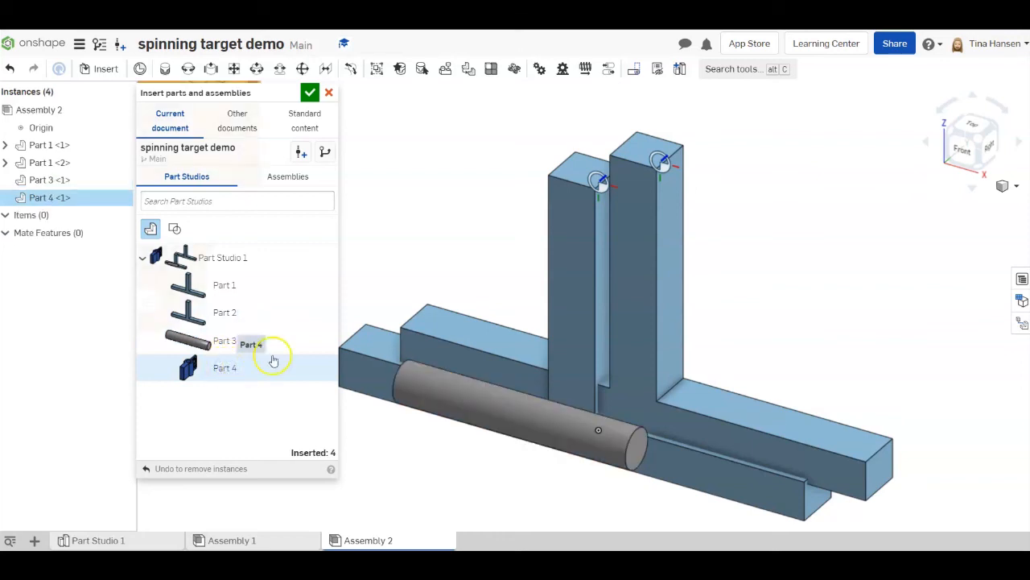
pyautogui.click(310, 93)
# - Move the second Part 1 stand and the rod clear of the first stand, and fix the first stand in place
pyautogui.scroll(-3, 662, 339)
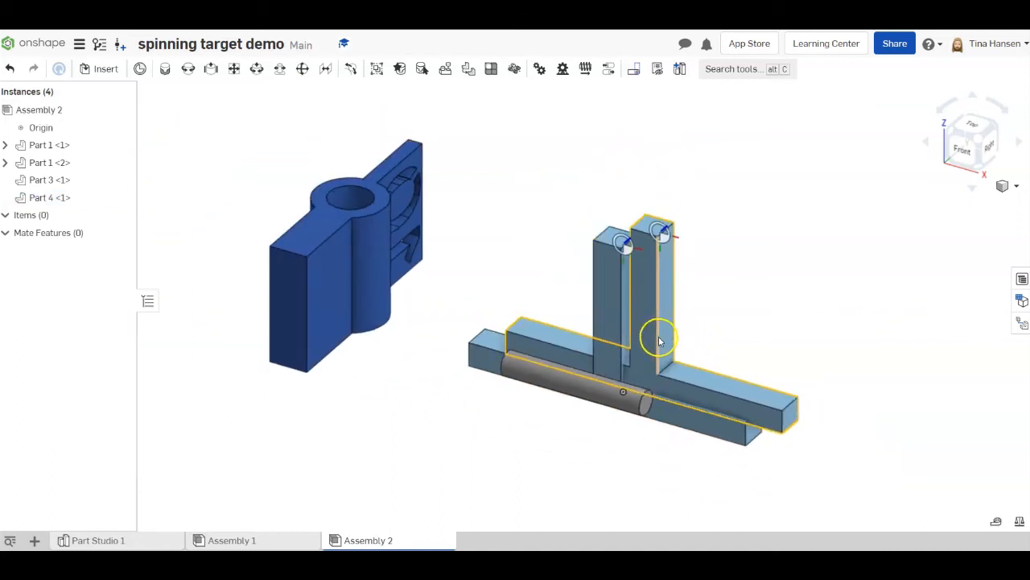
pyautogui.scroll(-5, 659, 341)
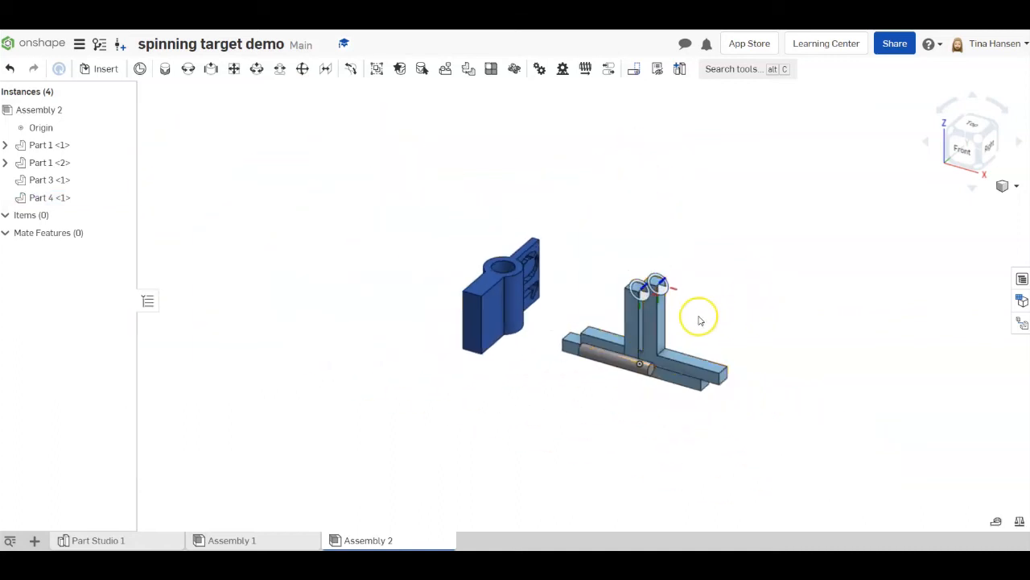
pyautogui.moveTo(700, 321); pyautogui.dragTo(785, 198)
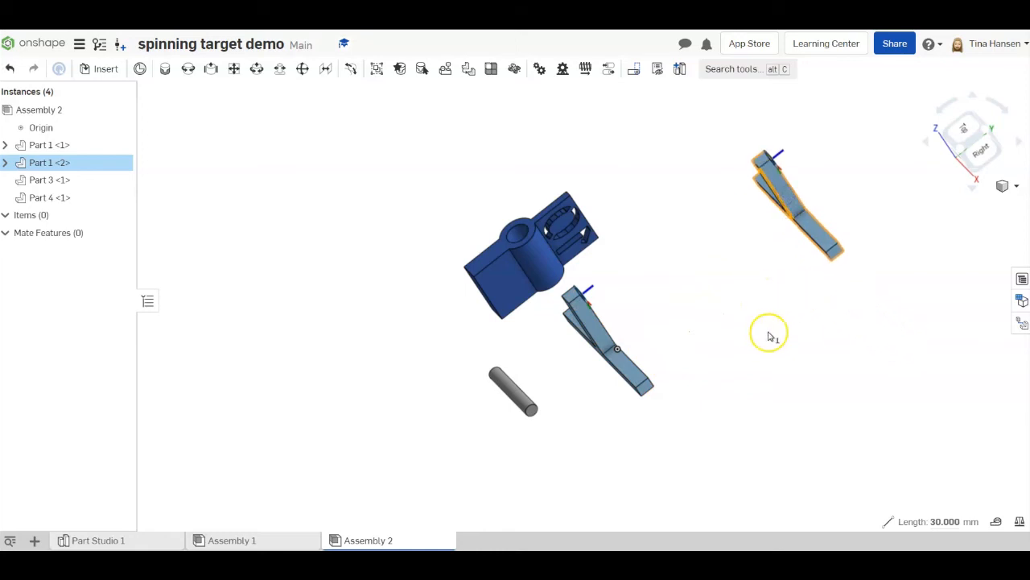
pyautogui.click(769, 336)
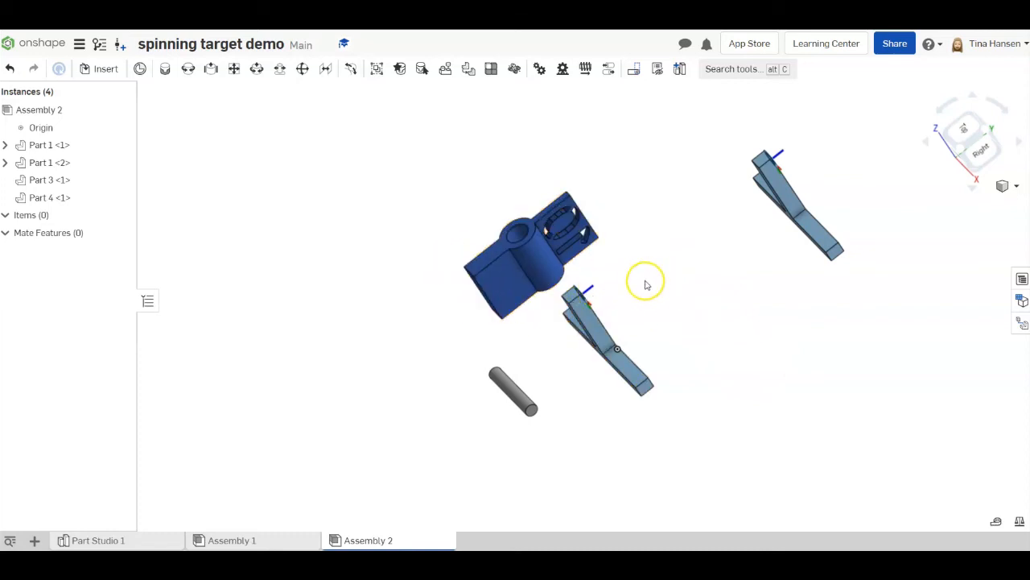
pyautogui.rightClick(599, 341)
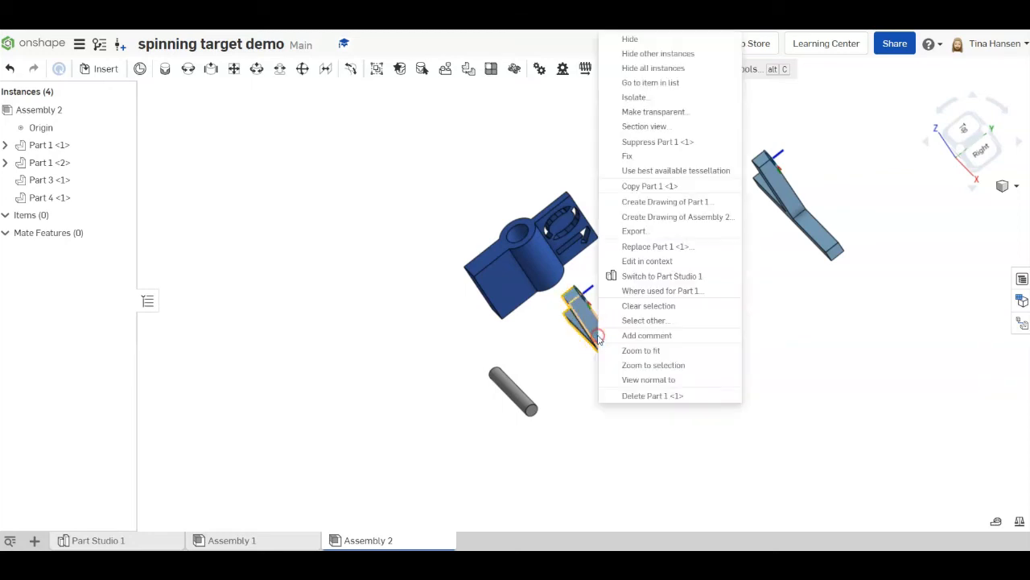
pyautogui.click(636, 156)
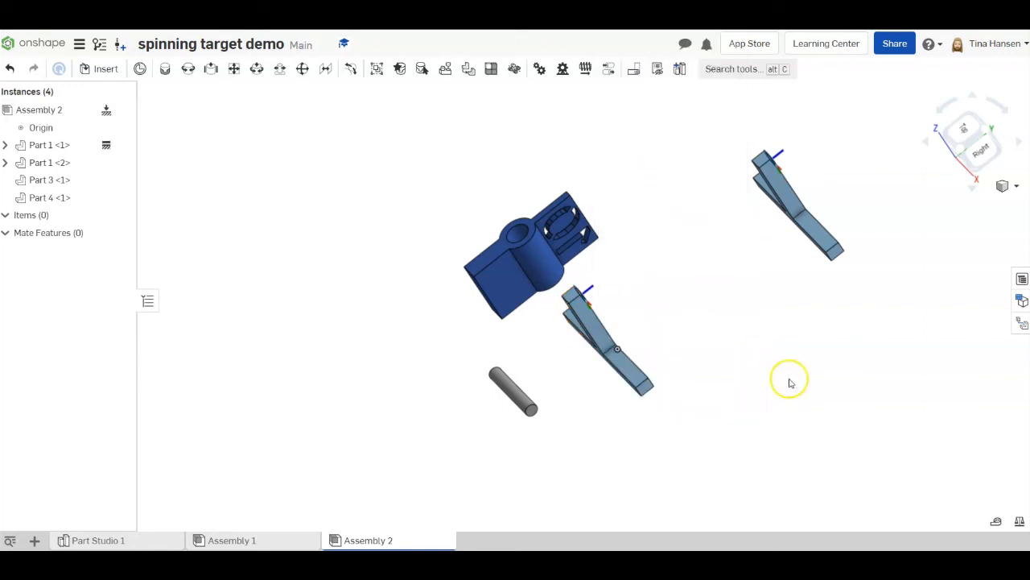
# - Add a fastened mate between the first stand's mate connector and the centre of the rod's end face
pyautogui.moveTo(769, 405); pyautogui.dragTo(738, 418, button='right')
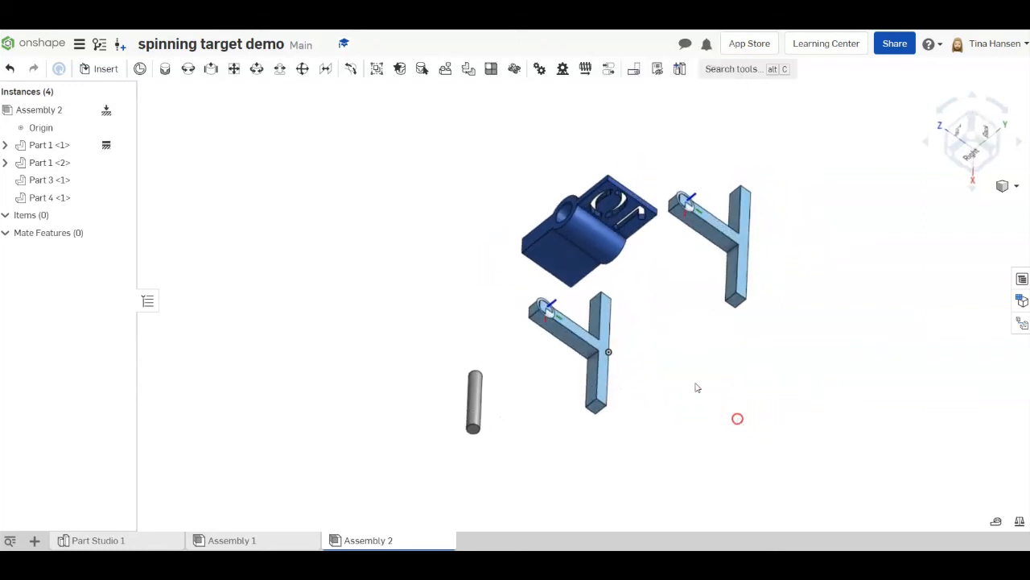
pyautogui.click(162, 69)
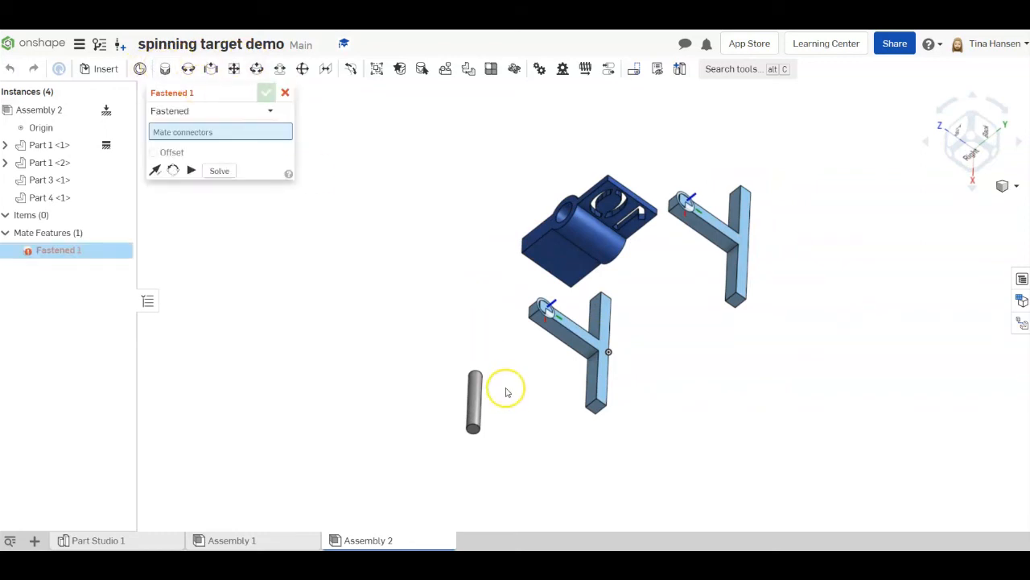
pyautogui.click(549, 311)
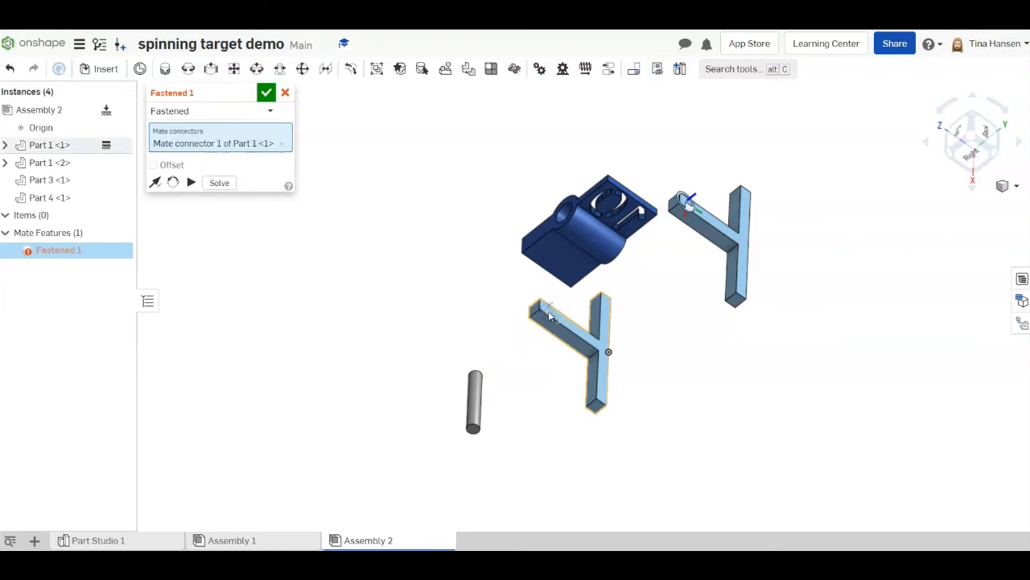
pyautogui.scroll(6, 473, 435)
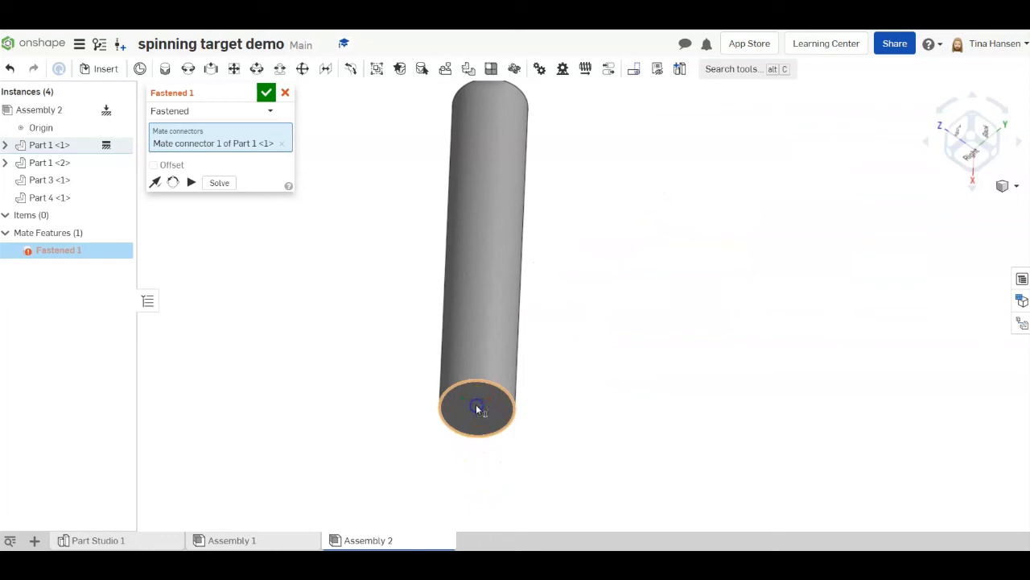
pyautogui.click(477, 408)
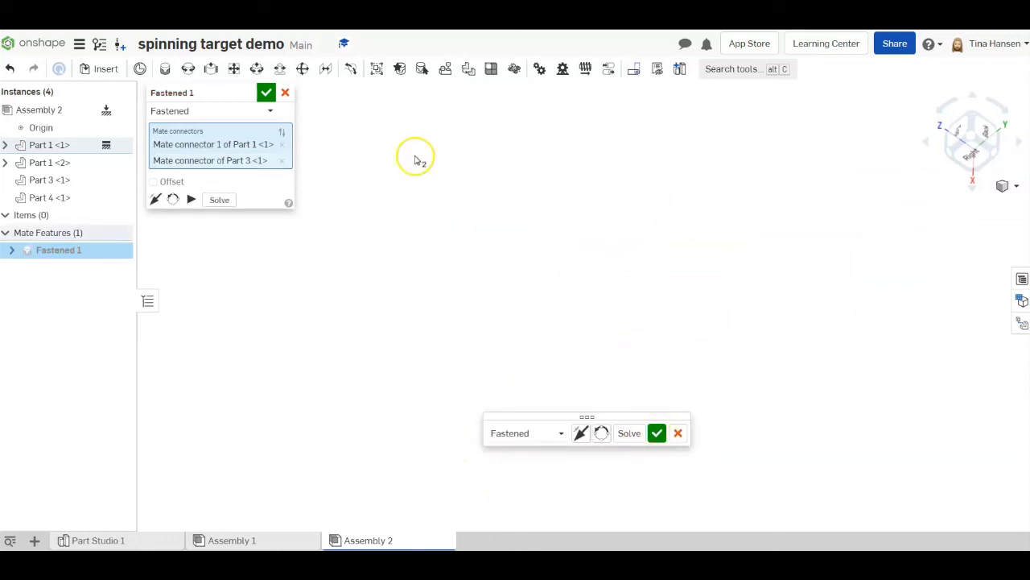
pyautogui.click(268, 93)
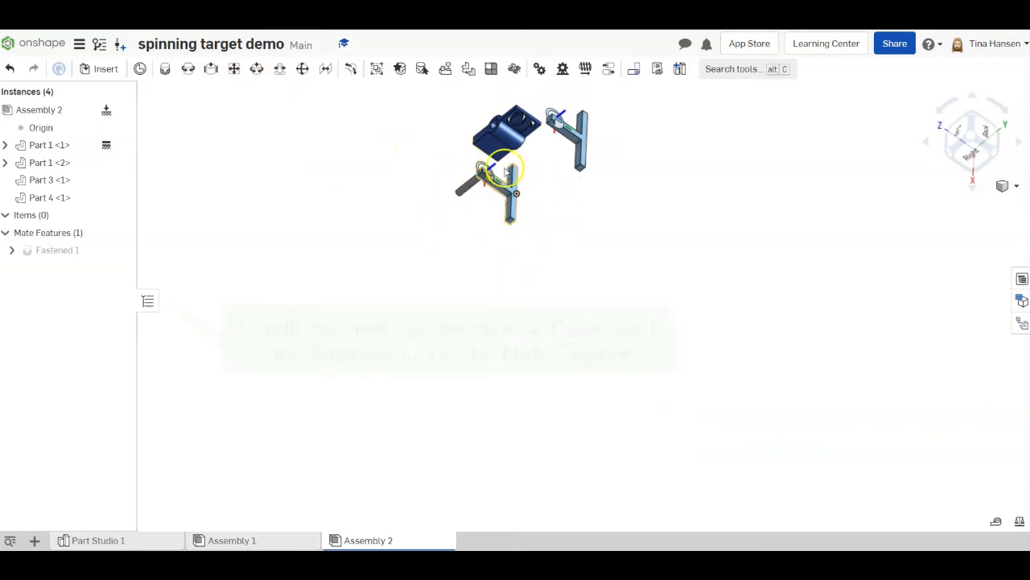
# - Edit the Fastened 1 mate and flip its primary axis so the rod points towards the second stand
pyautogui.doubleClick(52, 251)
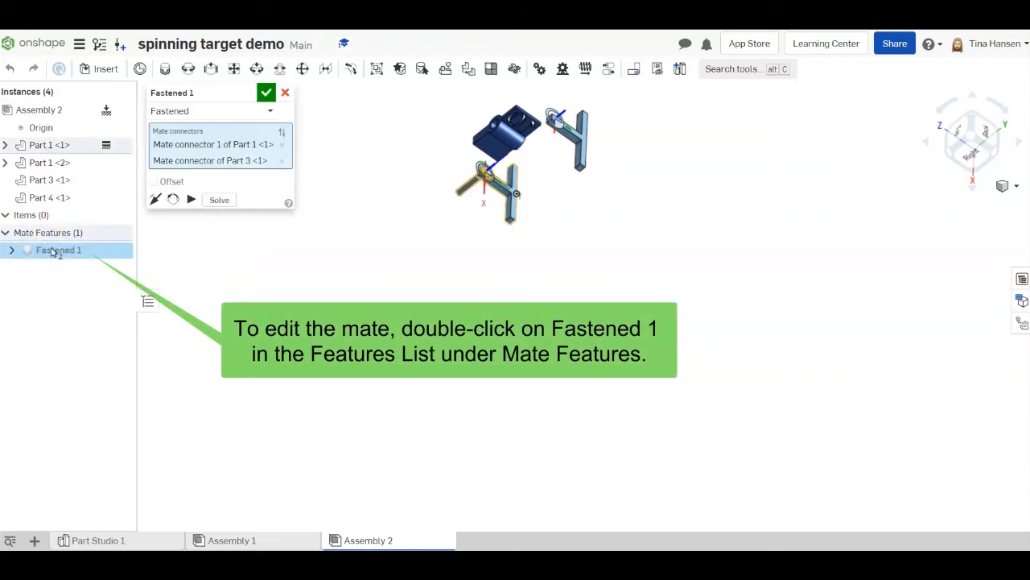
pyautogui.click(156, 200)
pyautogui.scroll(5, 487, 230)
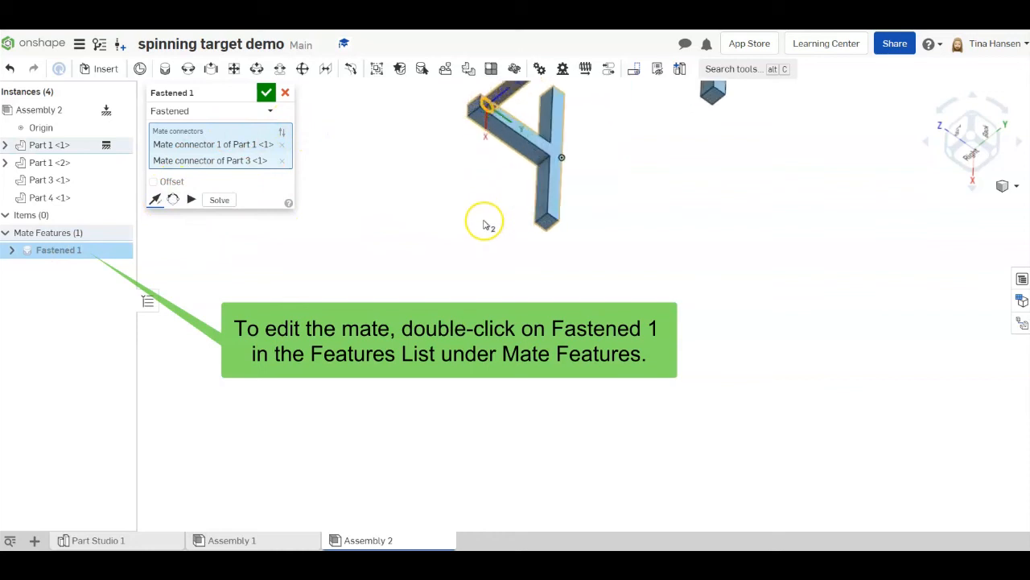
pyautogui.moveTo(546, 190); pyautogui.dragTo(609, 159, button='right')
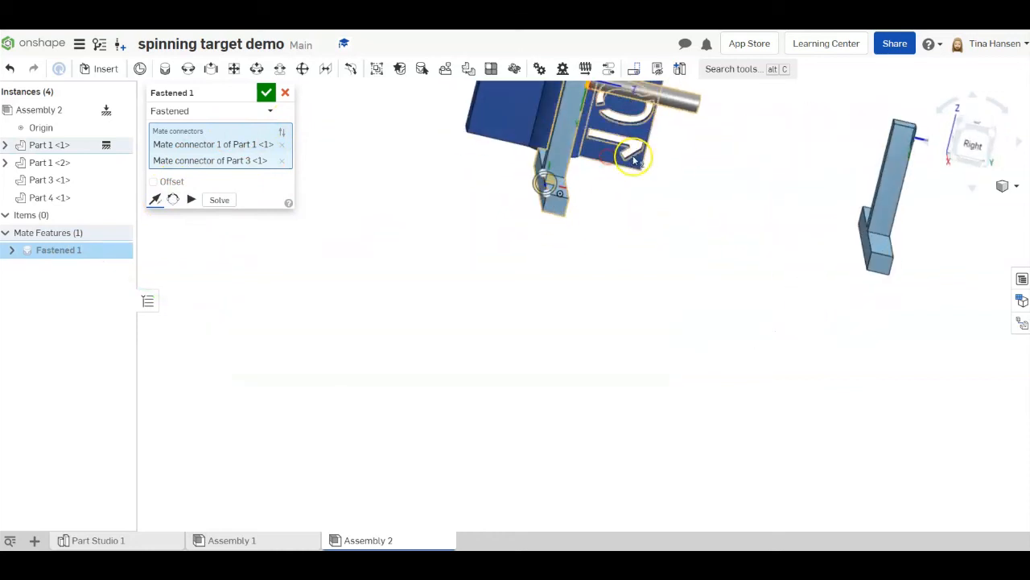
pyautogui.moveTo(609, 159); pyautogui.dragTo(612, 330, button='middle')
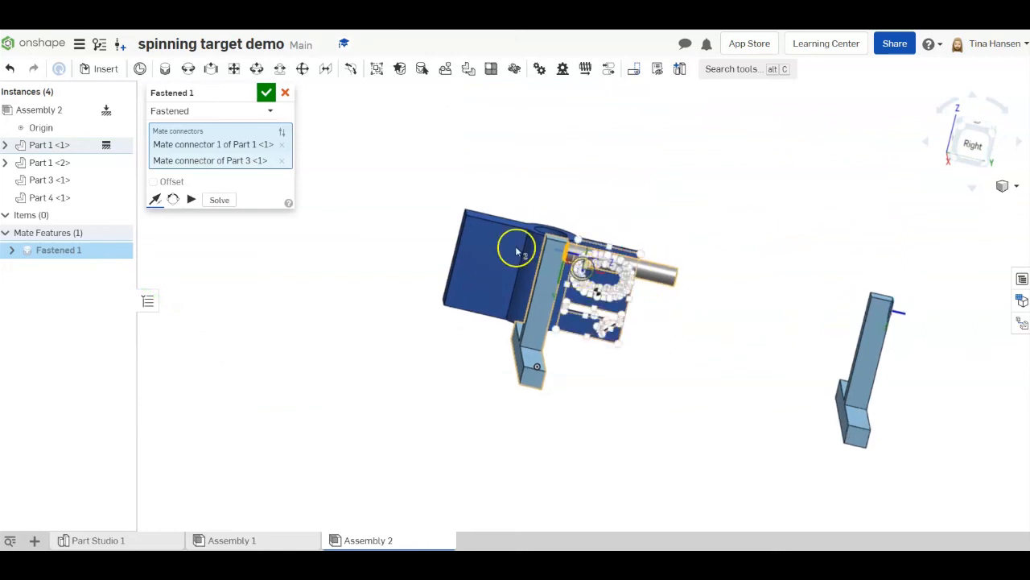
pyautogui.click(267, 92)
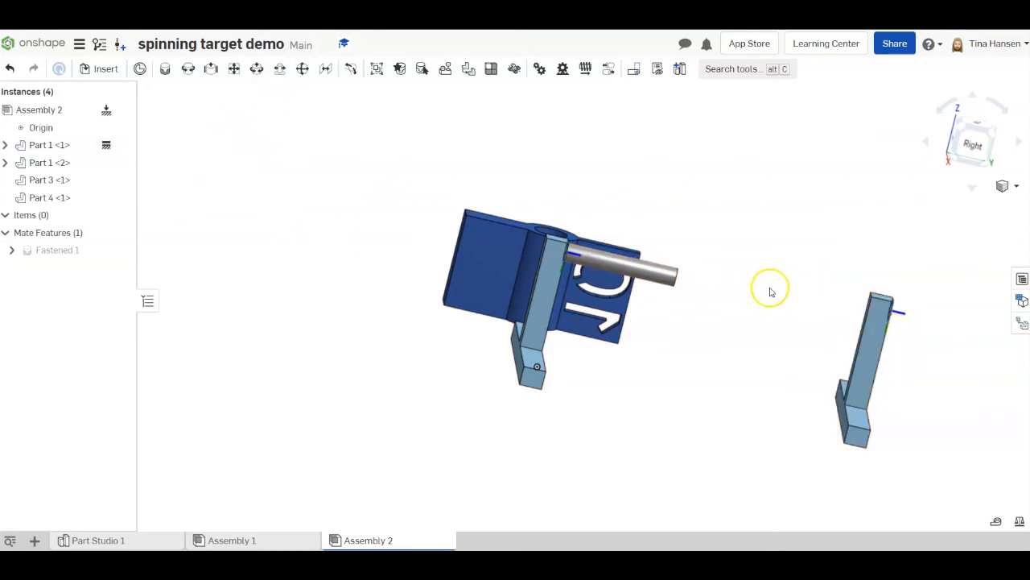
# - Rotate the second stand (Part 1 <2>) 180 degrees about its vertical axis so its mate connector faces the rod
pyautogui.click(875, 350)
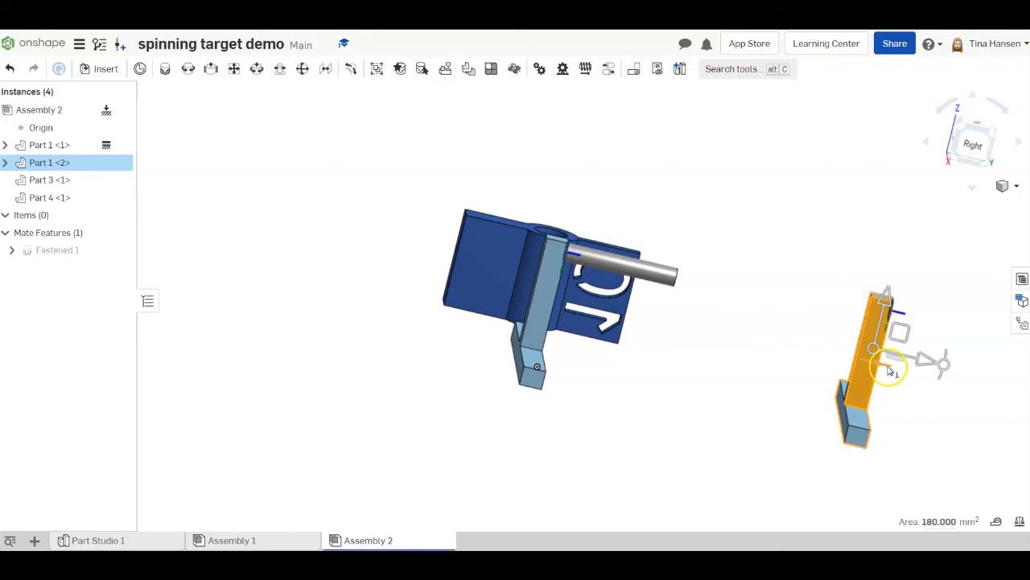
pyautogui.moveTo(889, 370); pyautogui.dragTo(672, 313)
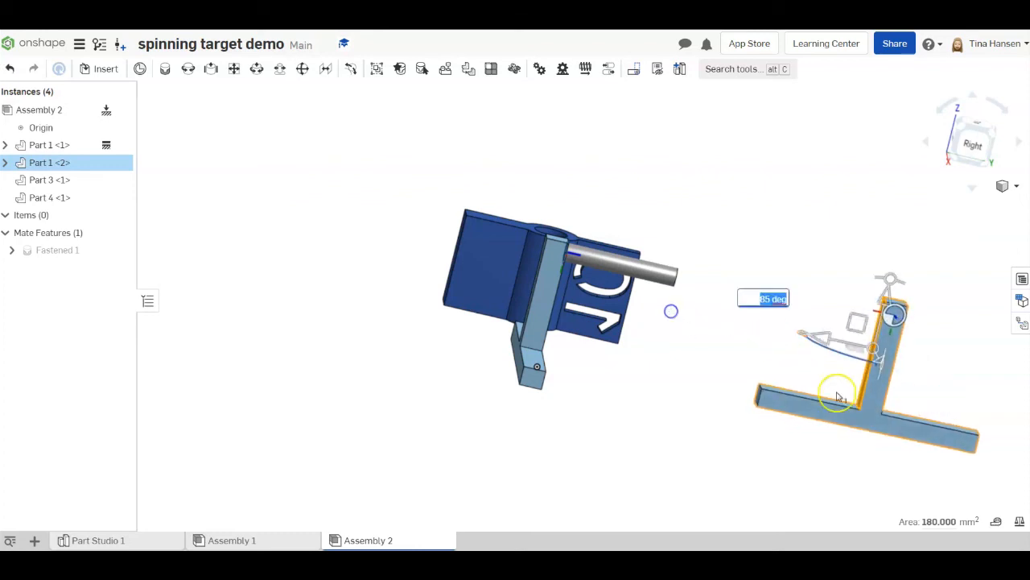
pyautogui.click(758, 299)
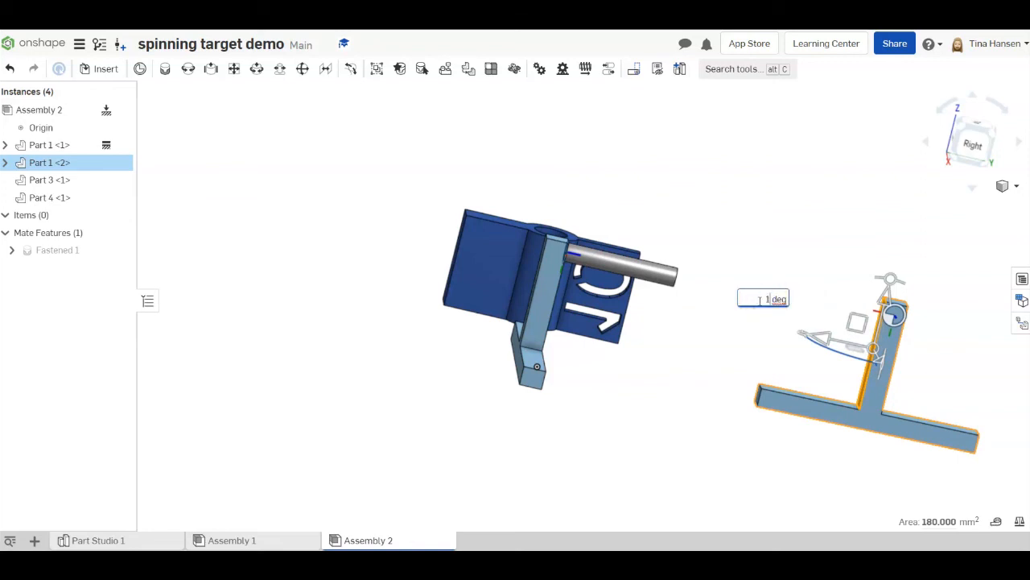
pyautogui.press('Return')
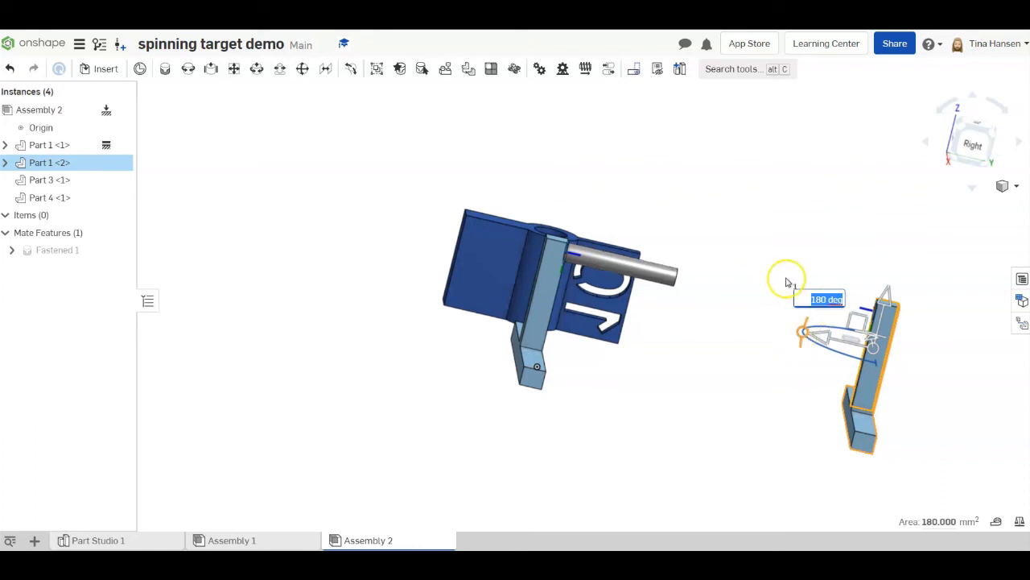
pyautogui.click(808, 259)
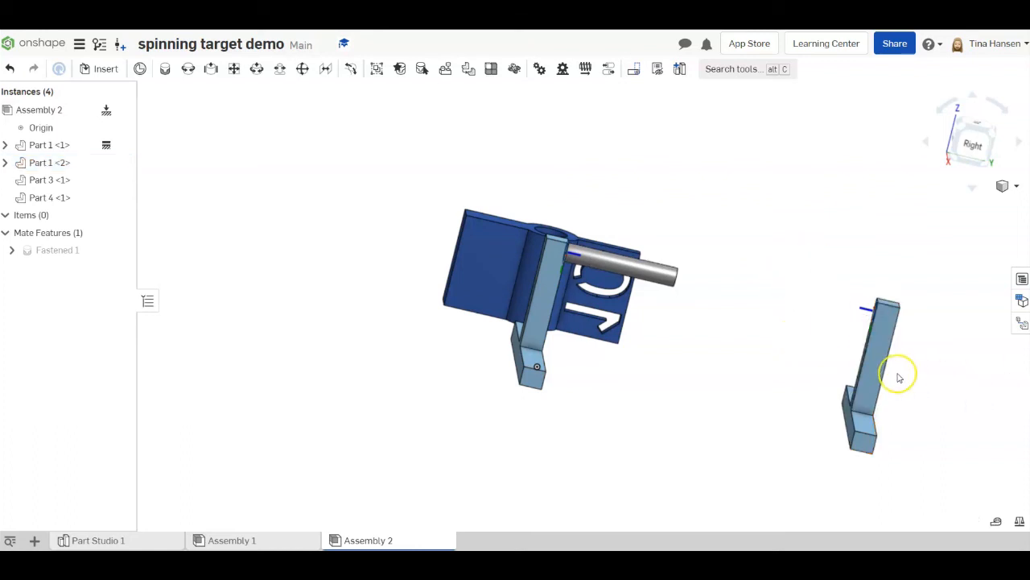
# - Add a fastened mate between the centre of the rod's free end face and the second stand's mate connector
pyautogui.click(165, 71)
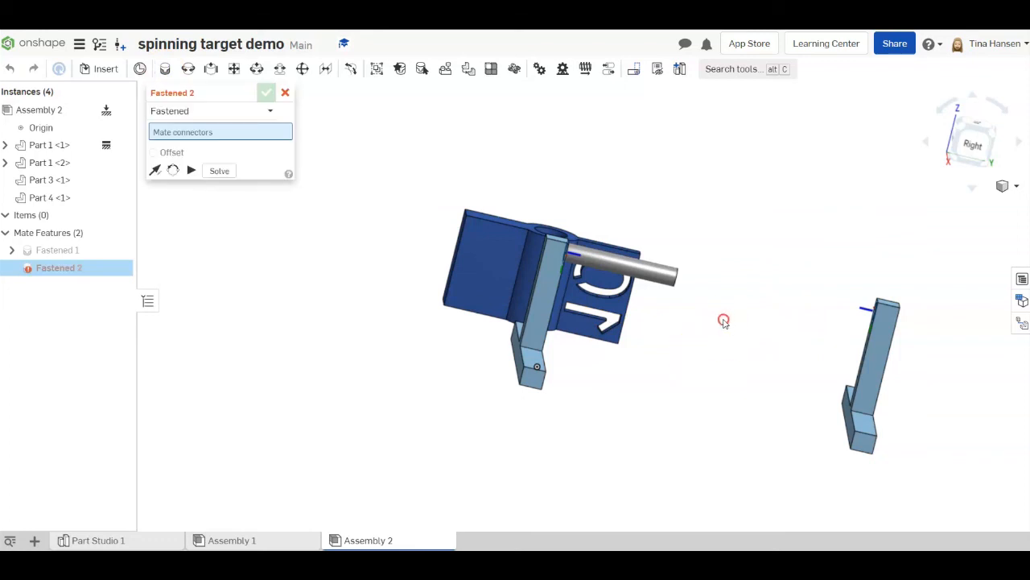
pyautogui.moveTo(724, 322); pyautogui.dragTo(699, 323, button='right')
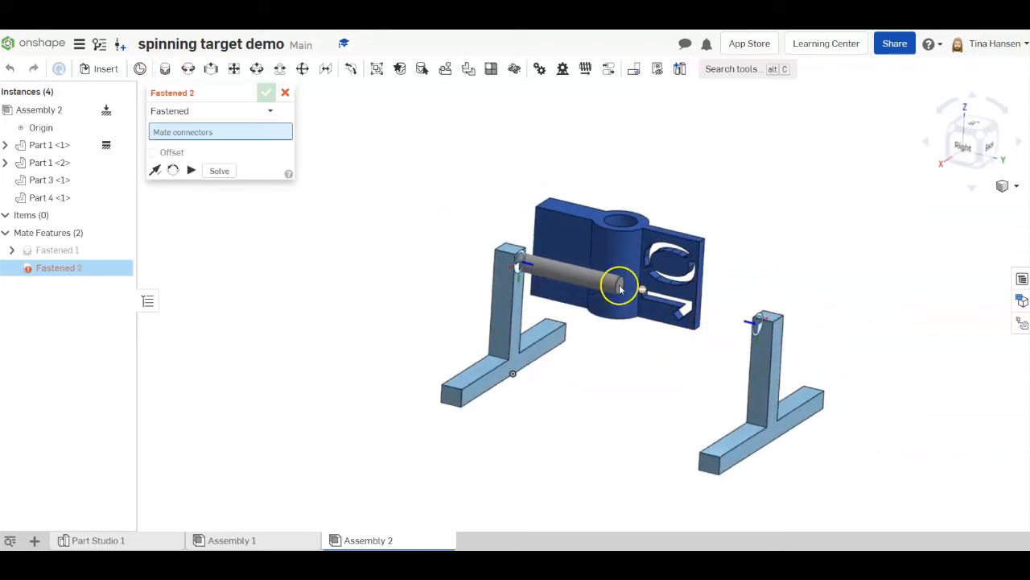
pyautogui.scroll(5, 619, 288)
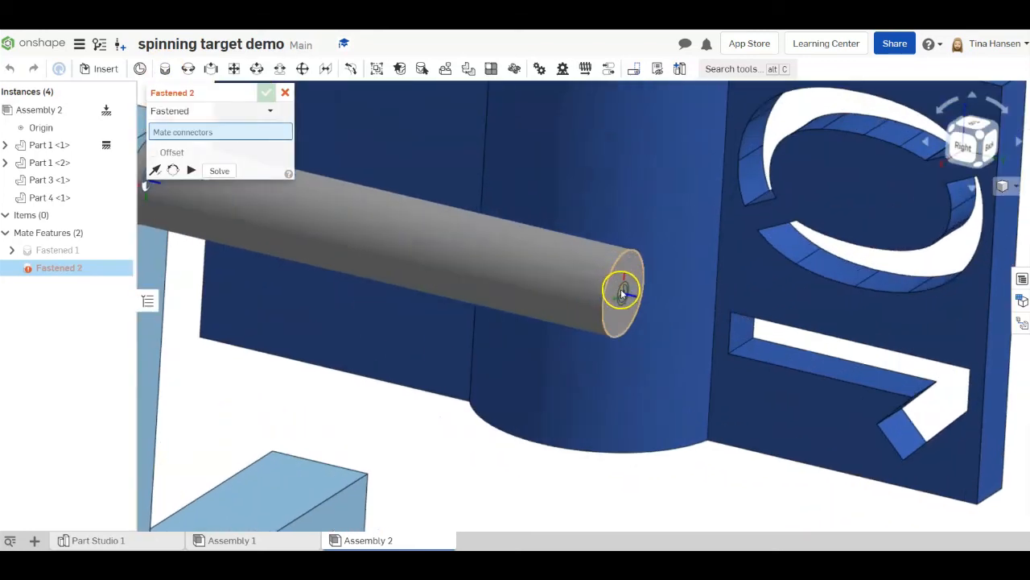
pyautogui.click(622, 294)
pyautogui.scroll(-6, 620, 288)
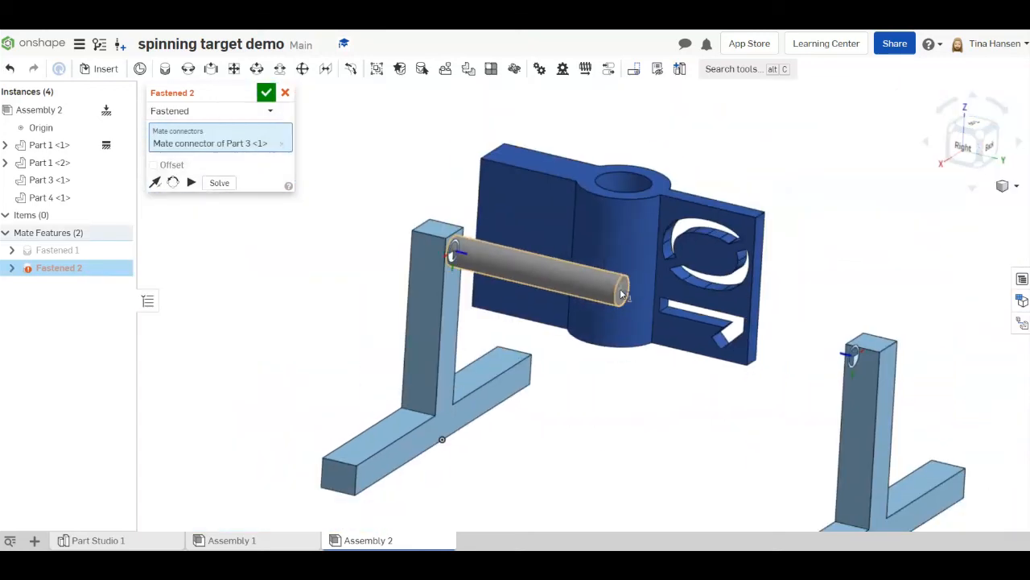
pyautogui.moveTo(634, 321); pyautogui.dragTo(814, 349, button='right')
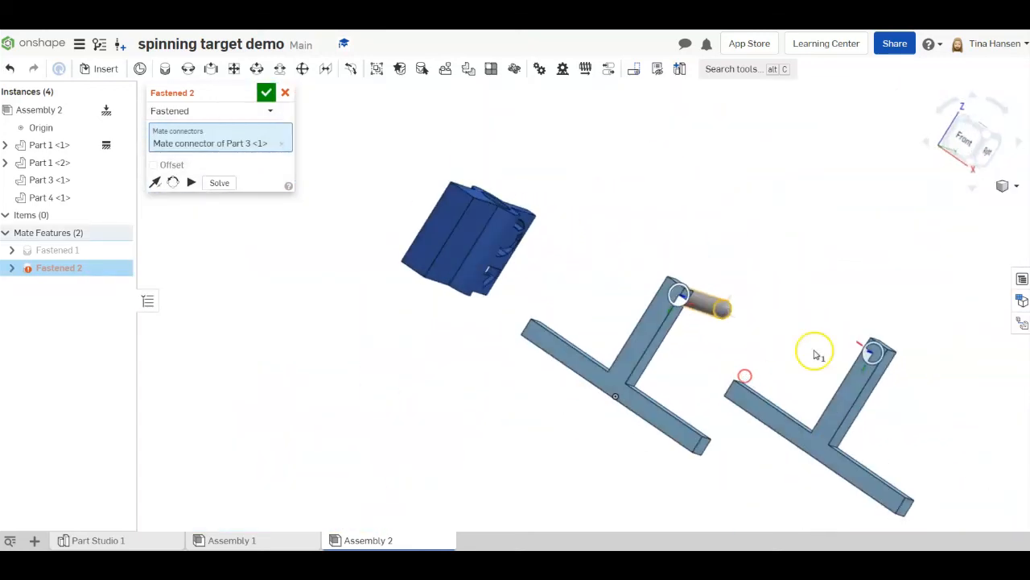
pyautogui.scroll(5, 871, 361)
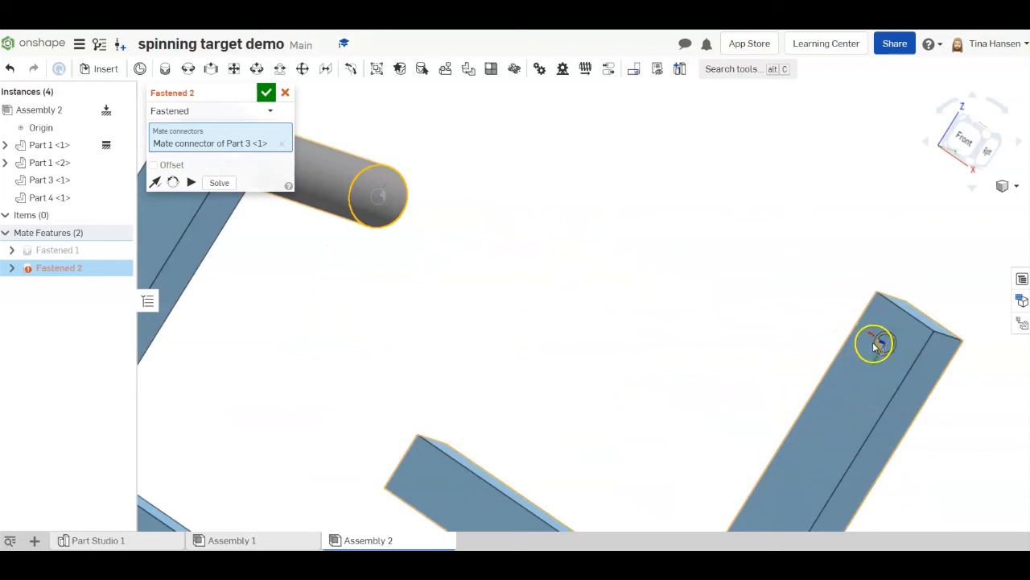
pyautogui.click(881, 345)
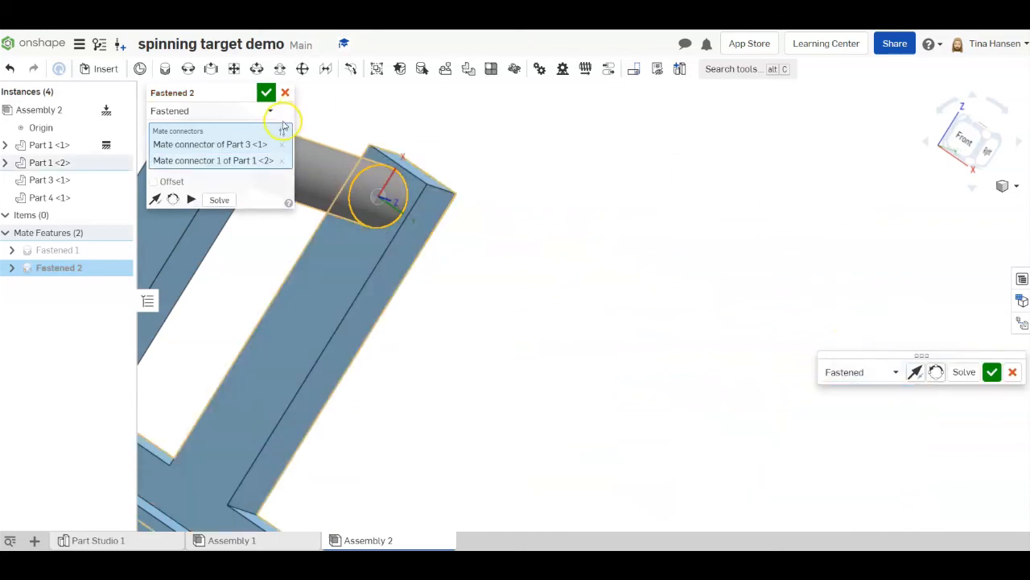
pyautogui.click(267, 93)
pyautogui.scroll(-6, 593, 243)
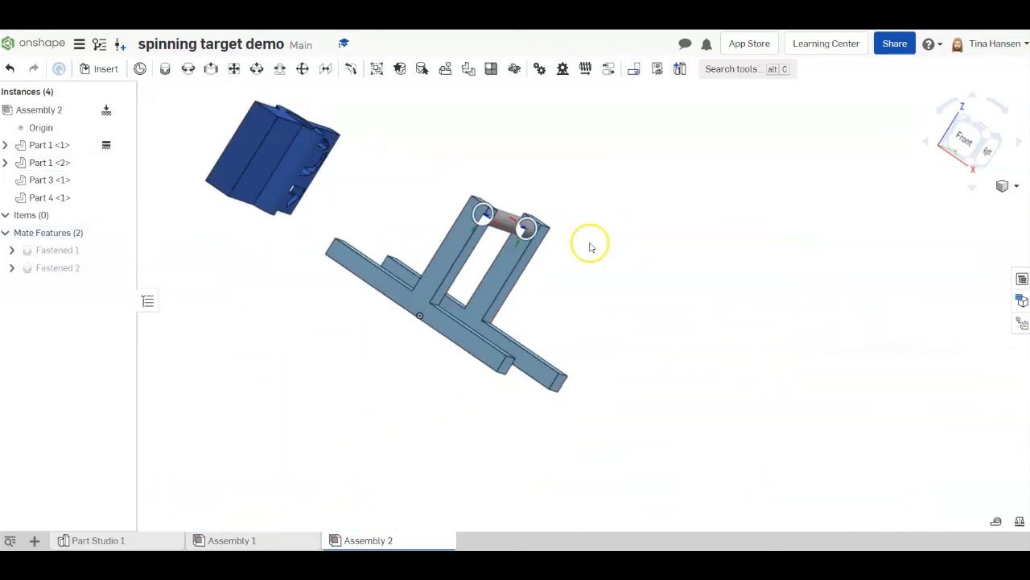
# - Add a cylindrical mate between the mate connector in the target's hole (Part 4) and the rod's mid-length connector
pyautogui.moveTo(595, 247)
pyautogui.mouseDown(button='right')
pyautogui.moveTo(669, 274)
pyautogui.moveTo(610, 251)
pyautogui.mouseUp(button='right')
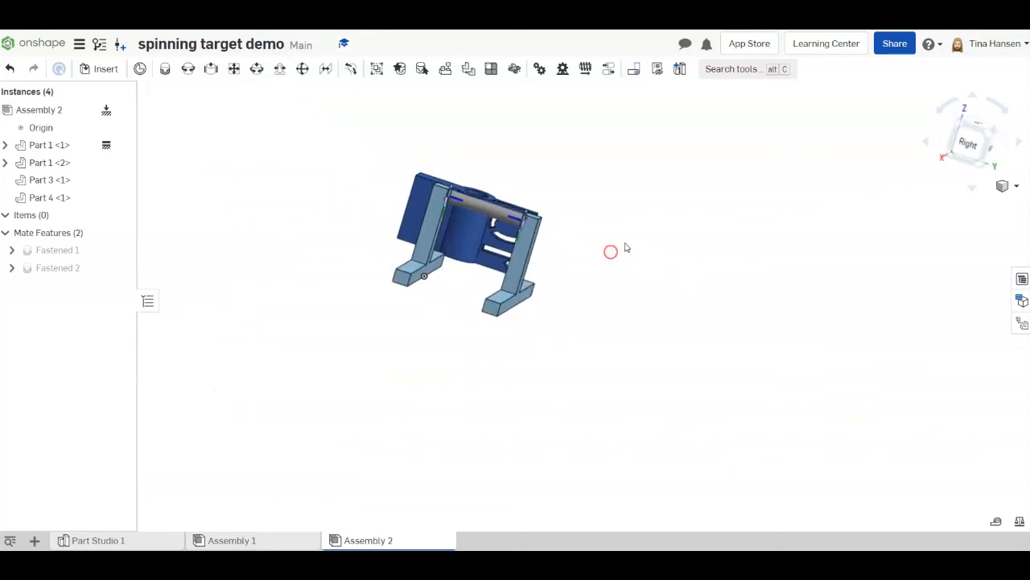
pyautogui.click(256, 68)
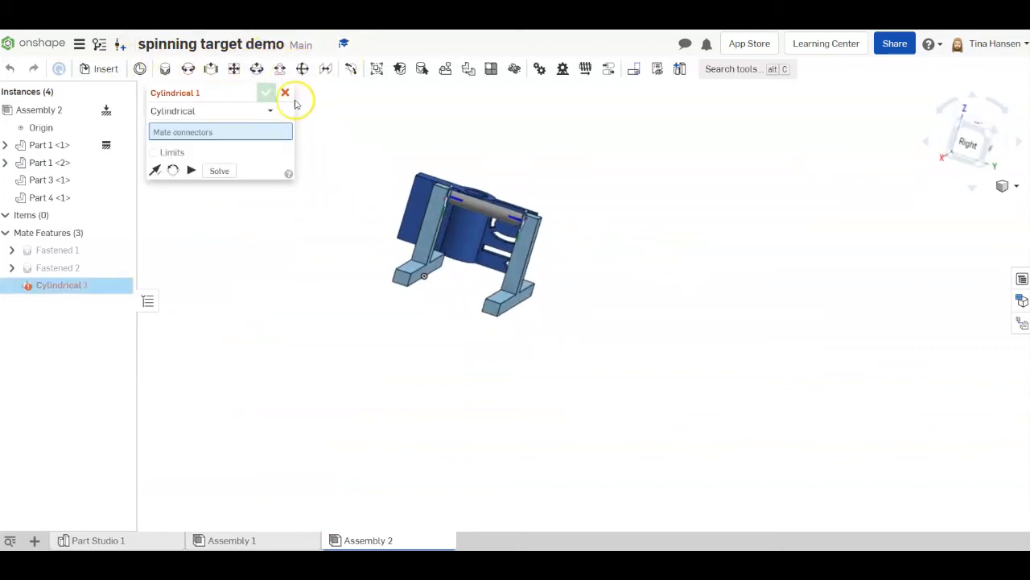
pyautogui.scroll(2, 378, 191)
pyautogui.scroll(5, 378, 192)
pyautogui.moveTo(794, 236); pyautogui.dragTo(717, 199, button='right')
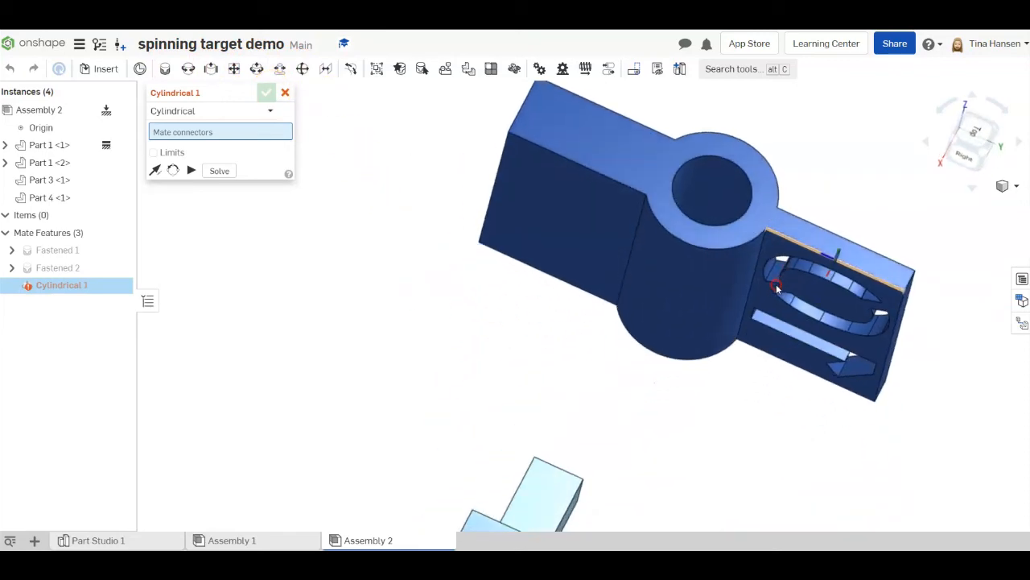
pyautogui.click(709, 191)
pyautogui.scroll(-5, 724, 273)
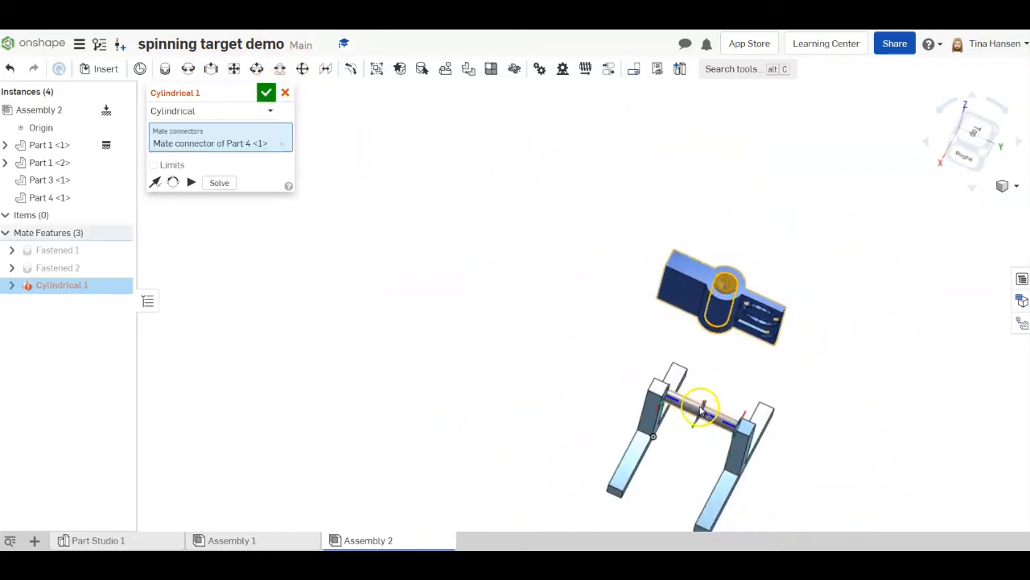
pyautogui.scroll(6, 699, 413)
pyautogui.moveTo(699, 413); pyautogui.dragTo(730, 447, button='right')
pyautogui.click(729, 449)
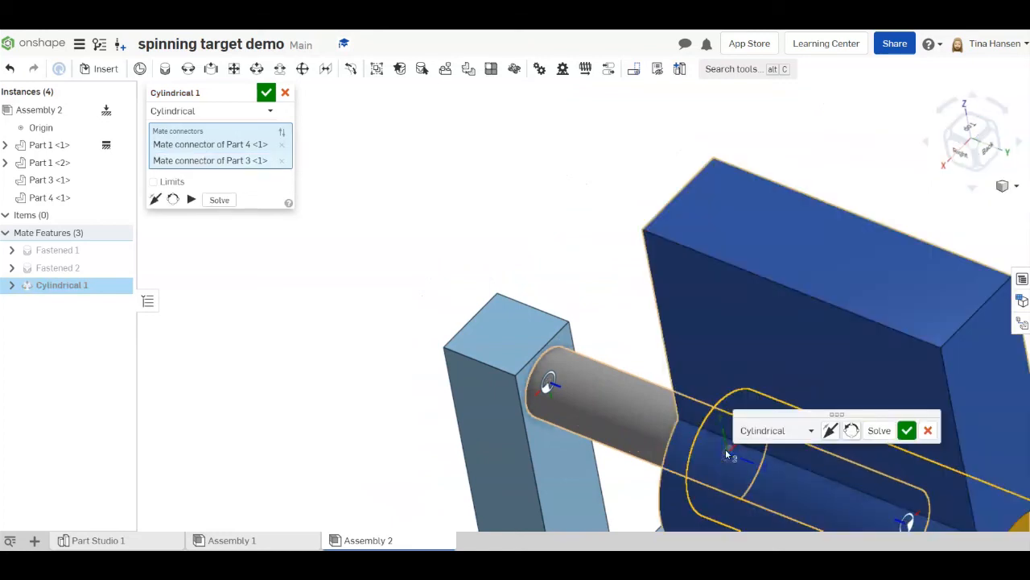
pyautogui.click(268, 92)
# - Slide and spin the target on the rod so it sits between the two stands with the 10 upright above the rod
pyautogui.scroll(-5, 571, 169)
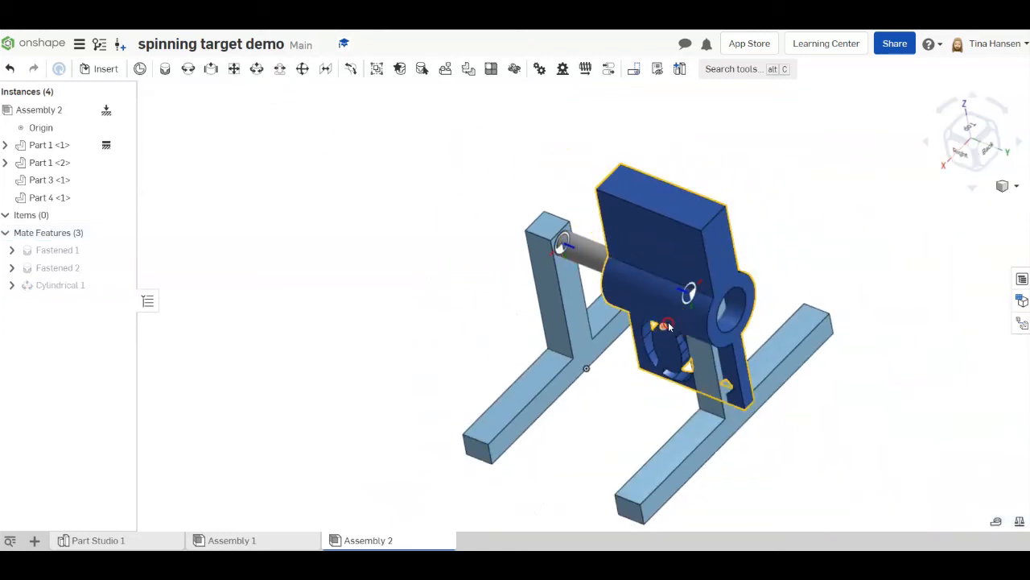
pyautogui.moveTo(660, 316); pyautogui.dragTo(698, 316, button='right')
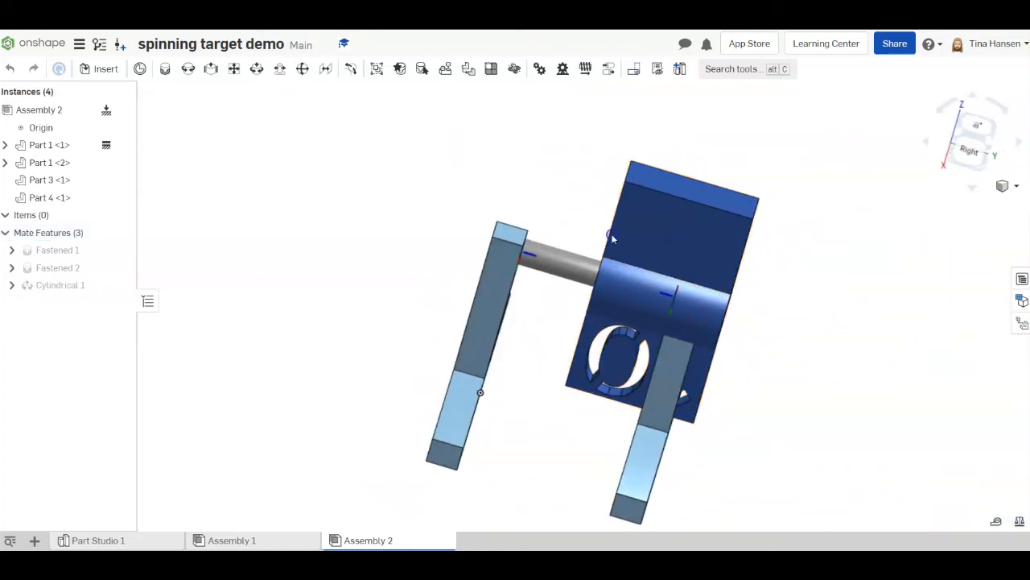
pyautogui.moveTo(612, 238); pyautogui.dragTo(570, 398)
pyautogui.moveTo(737, 364); pyautogui.dragTo(571, 357, button='right')
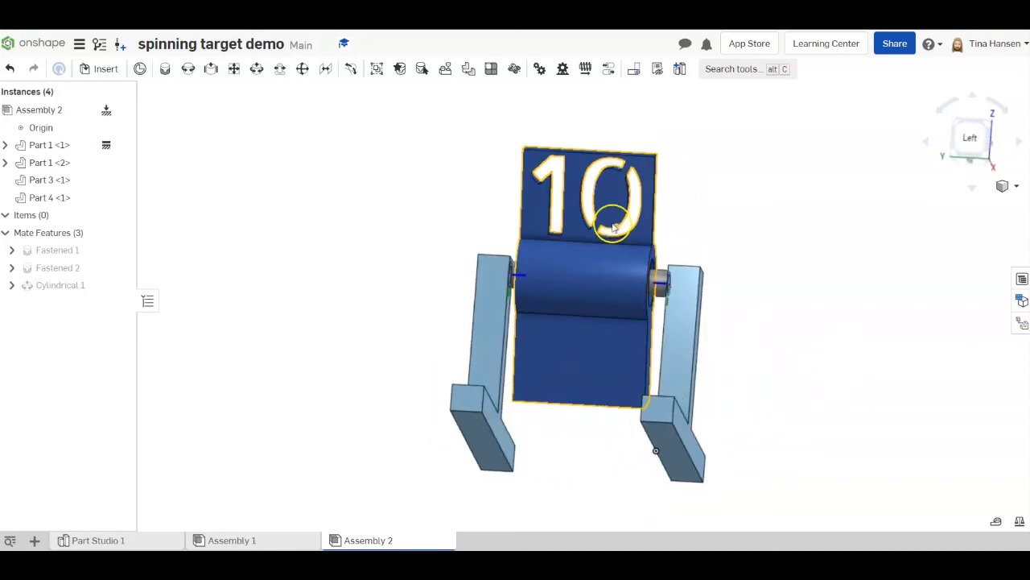